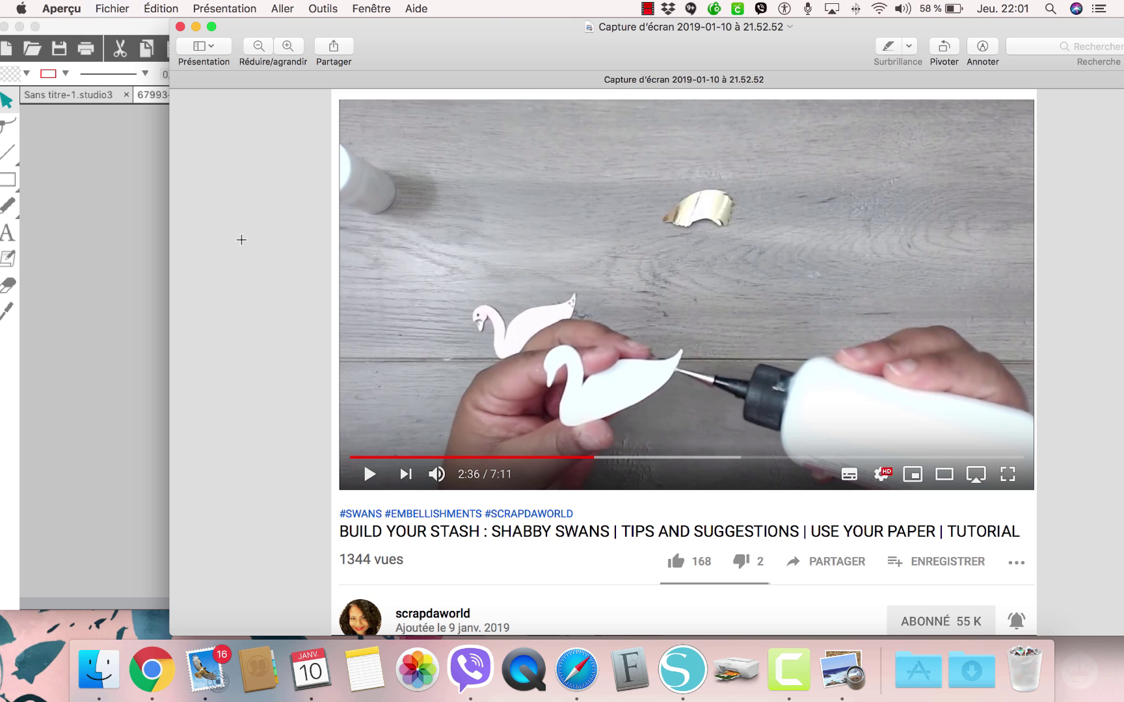
# Step: Switch to Silhouette Studio and view the details of the owned filigree SWAN design in the Design Store
pyautogui.moveTo(421, 48); pyautogui.dragTo(208, 670)
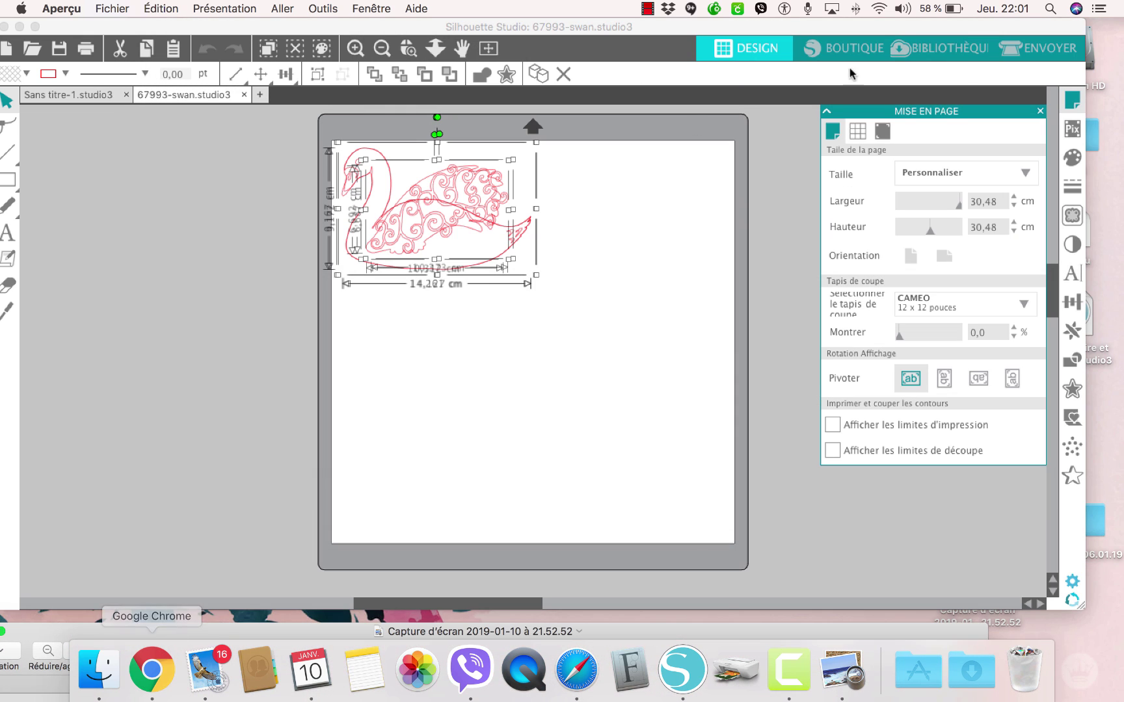
pyautogui.click(667, 300)
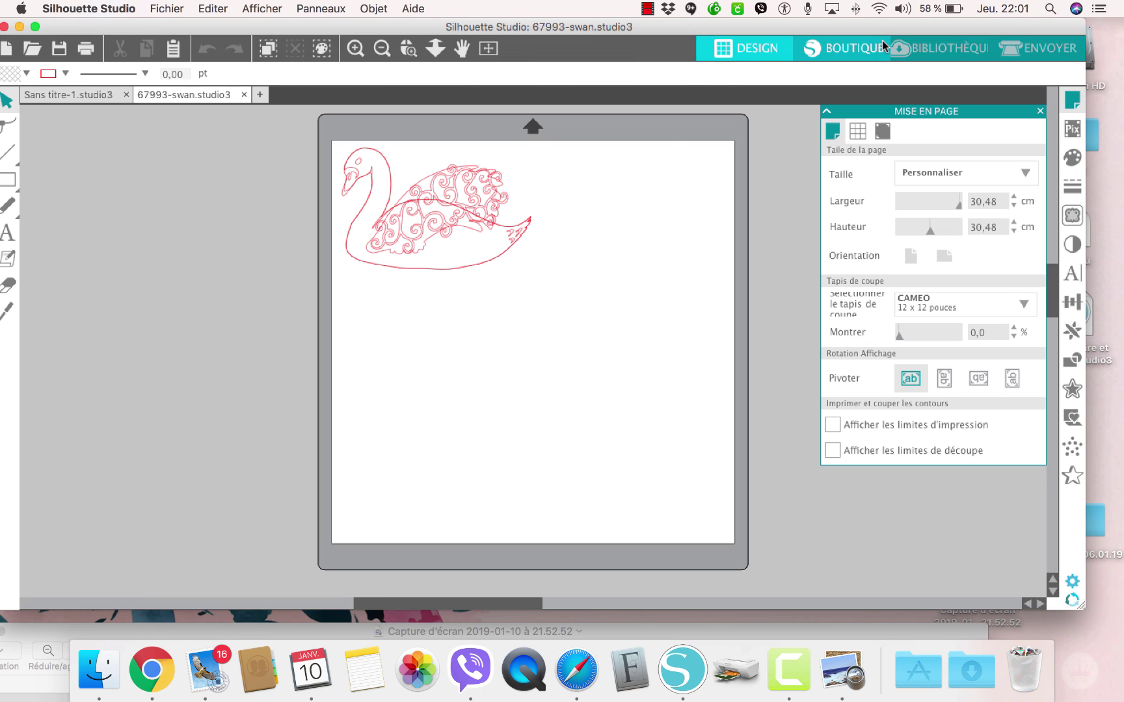
pyautogui.click(844, 52)
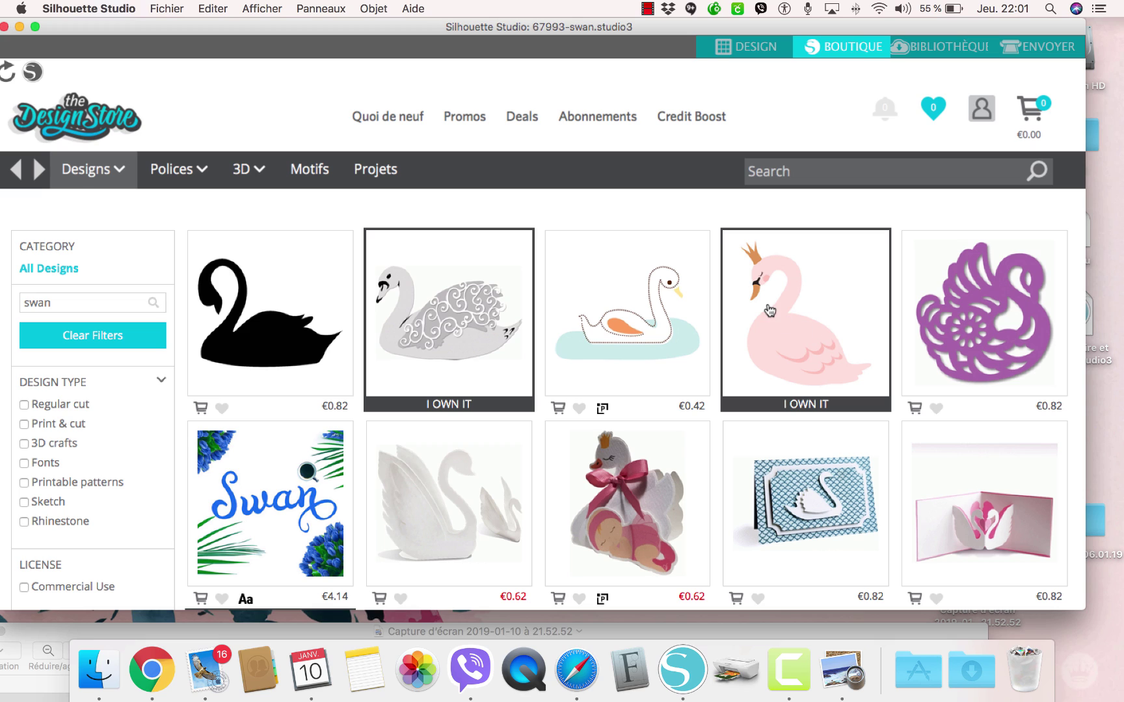
pyautogui.click(410, 316)
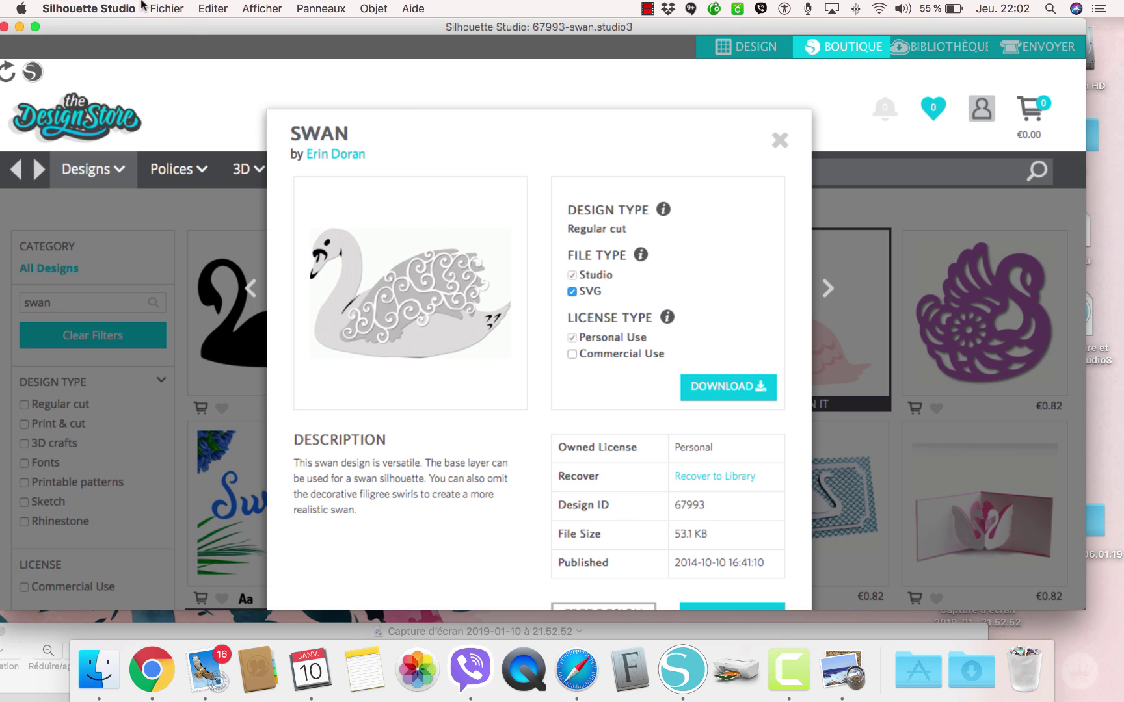
# Step: Minimize Silhouette Studio, switch to Safari, launch Cricut Design Space and start a new project
pyautogui.click(18, 26)
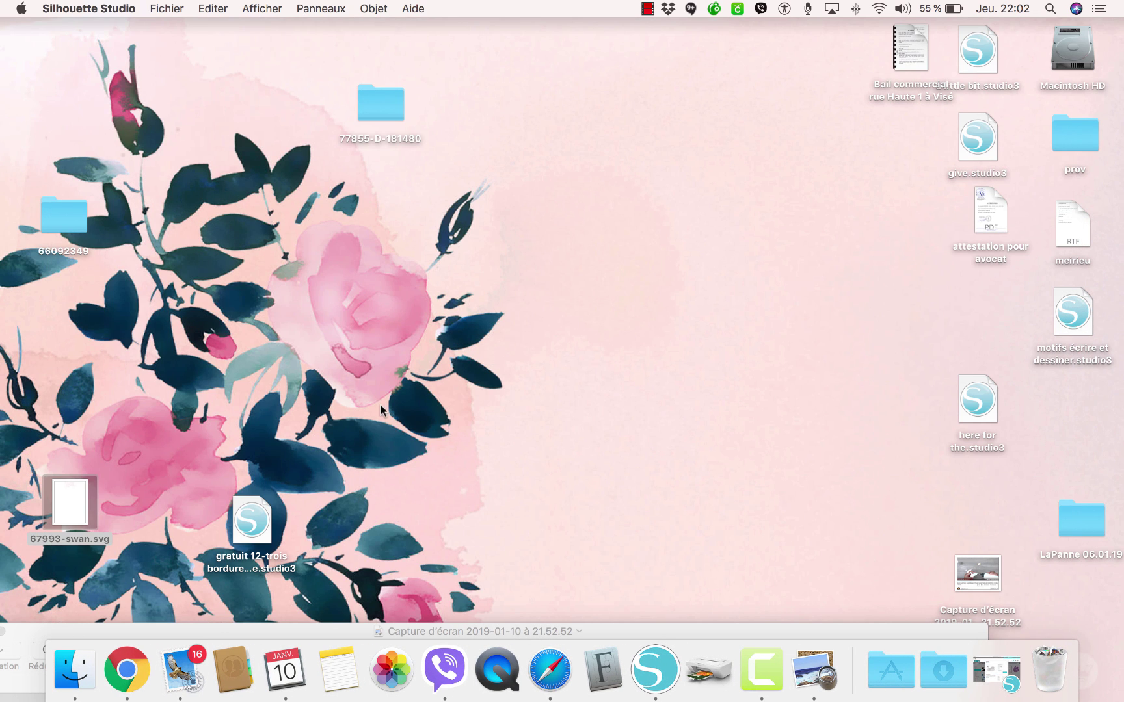
pyautogui.click(72, 499)
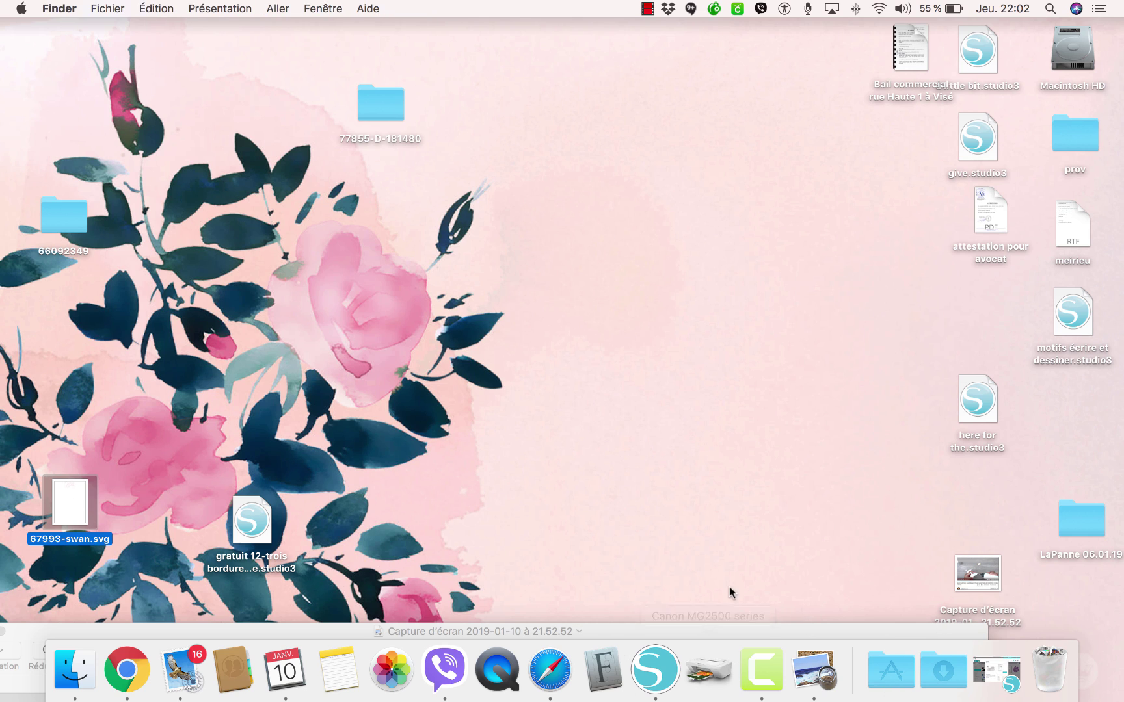
pyautogui.click(550, 670)
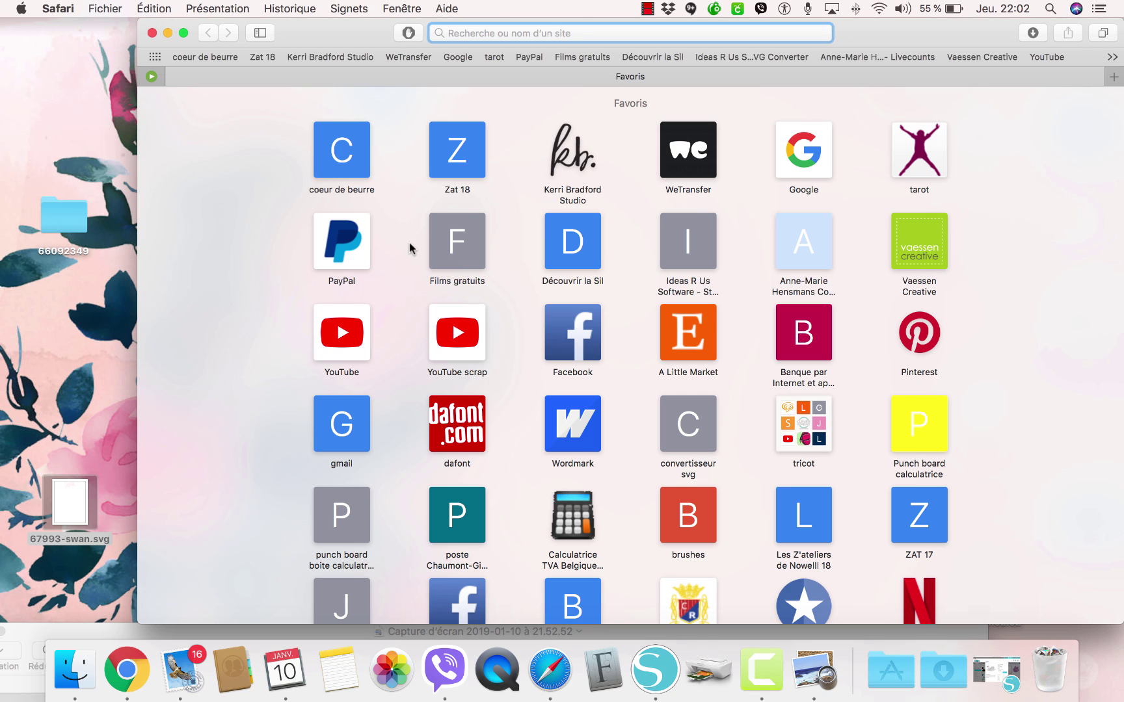
pyautogui.click(736, 9)
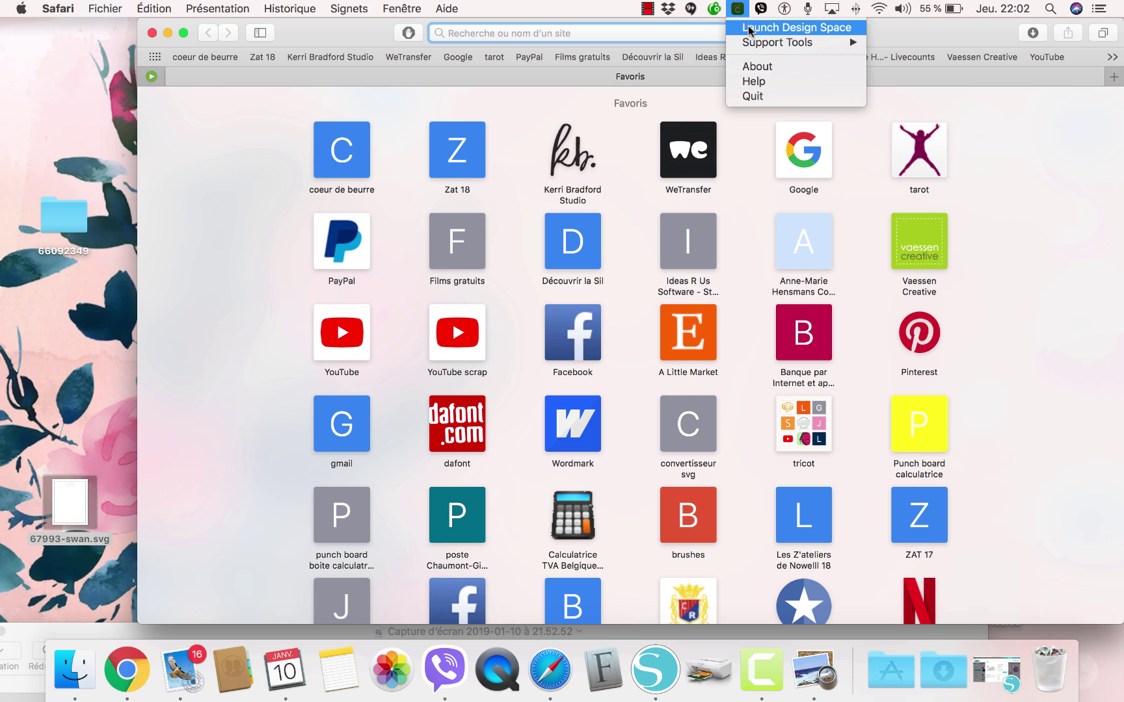
pyautogui.click(750, 29)
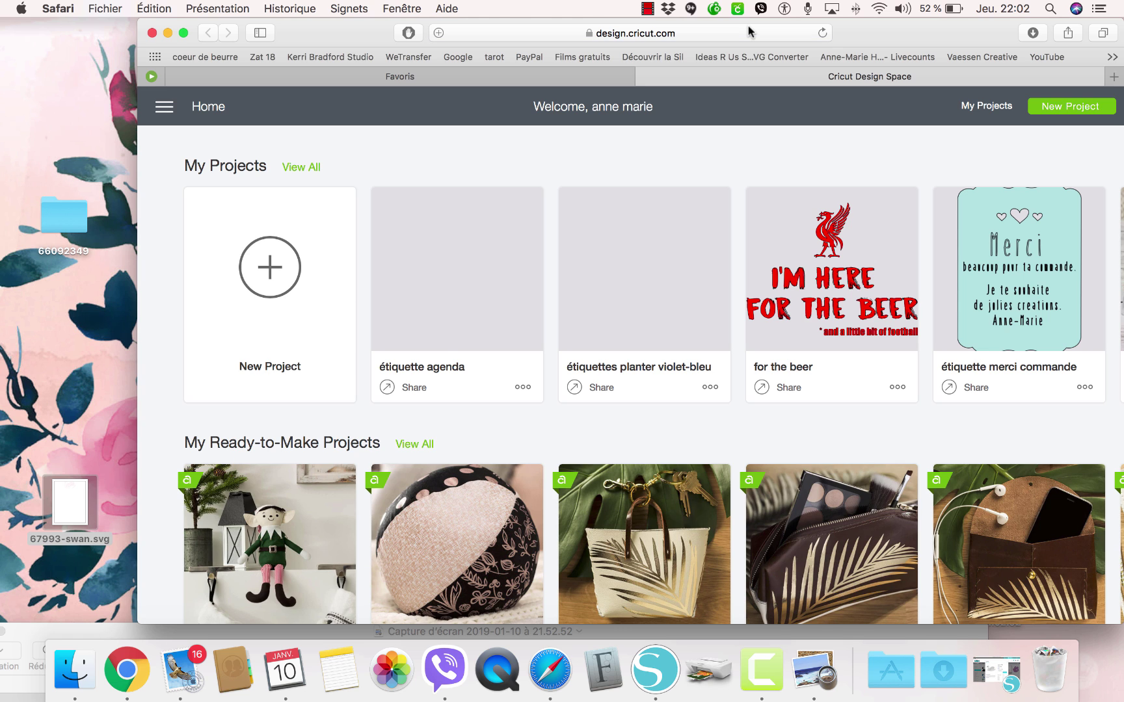
pyautogui.click(270, 267)
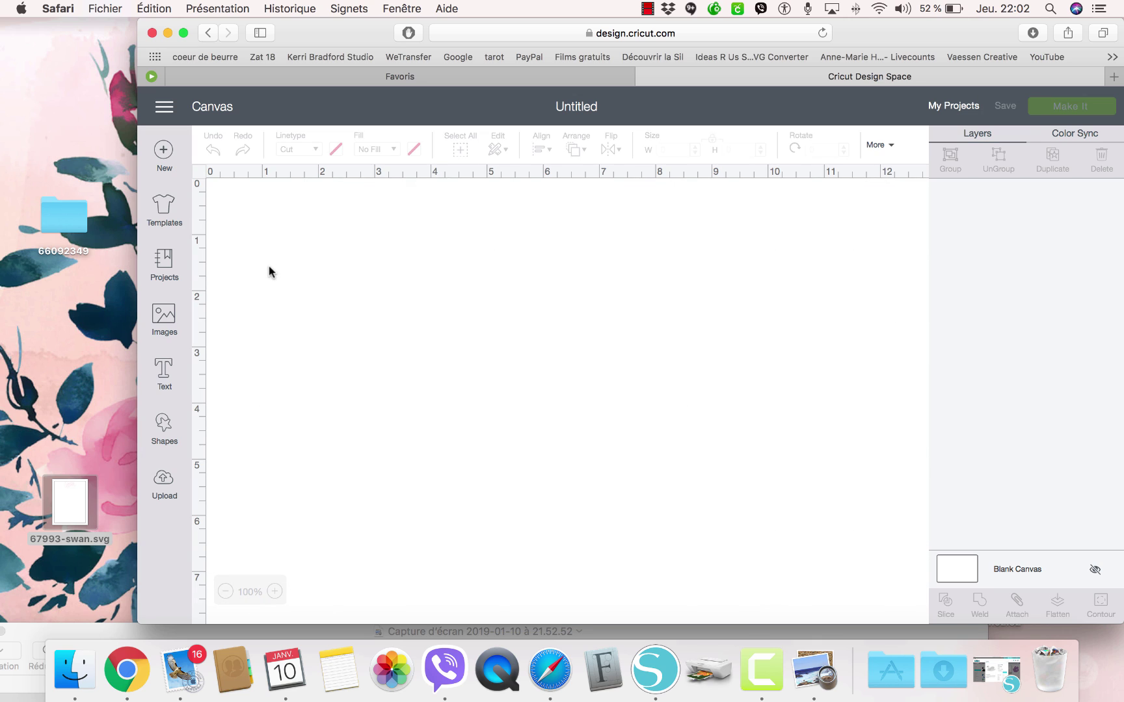
# Step: Upload 67993-swan.svg from the desktop as an image, importing it despite the unsupported text elements
pyautogui.click(163, 482)
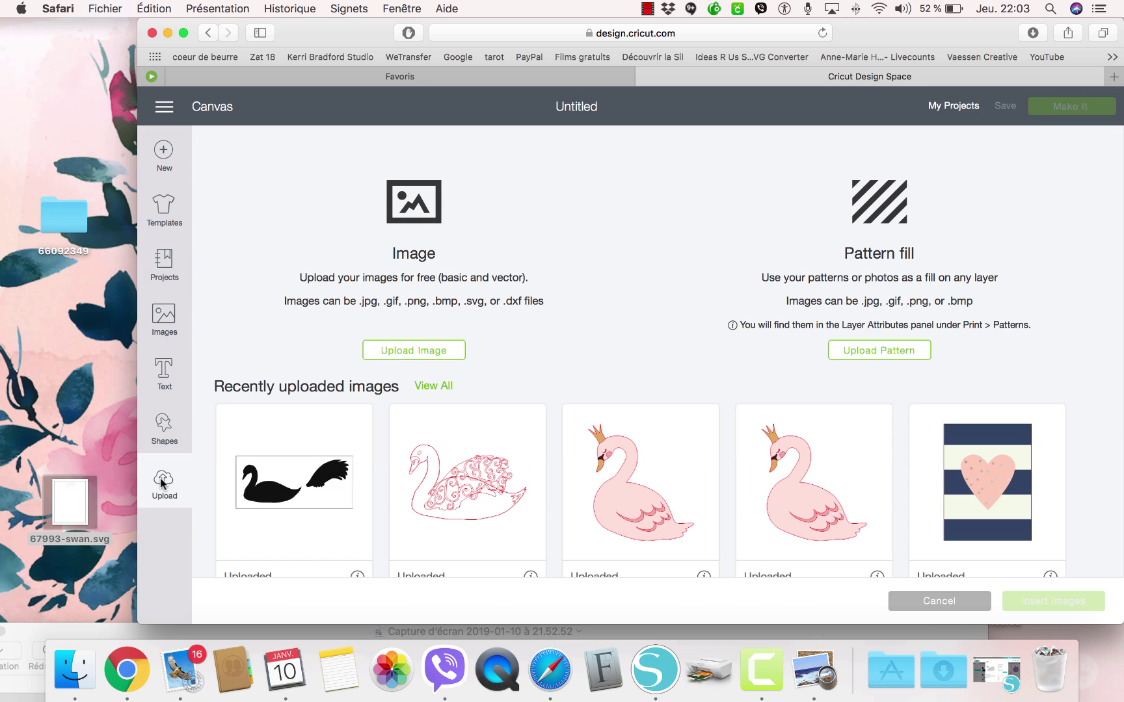
pyautogui.click(440, 354)
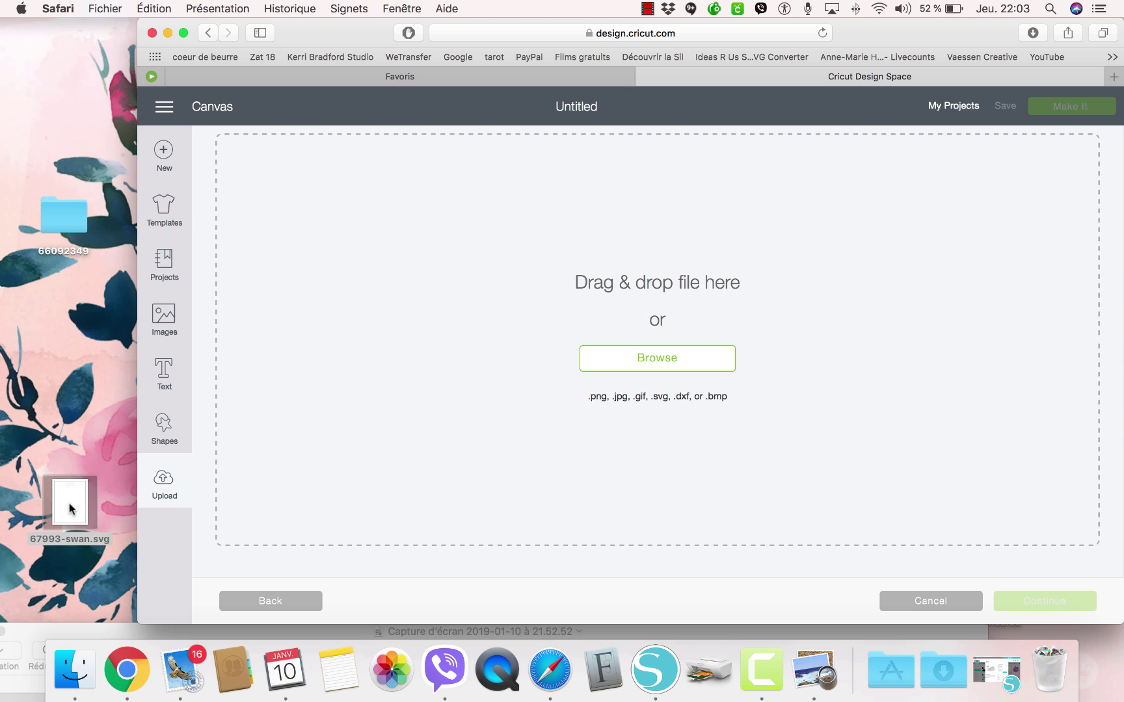
pyautogui.moveTo(71, 508); pyautogui.dragTo(472, 324)
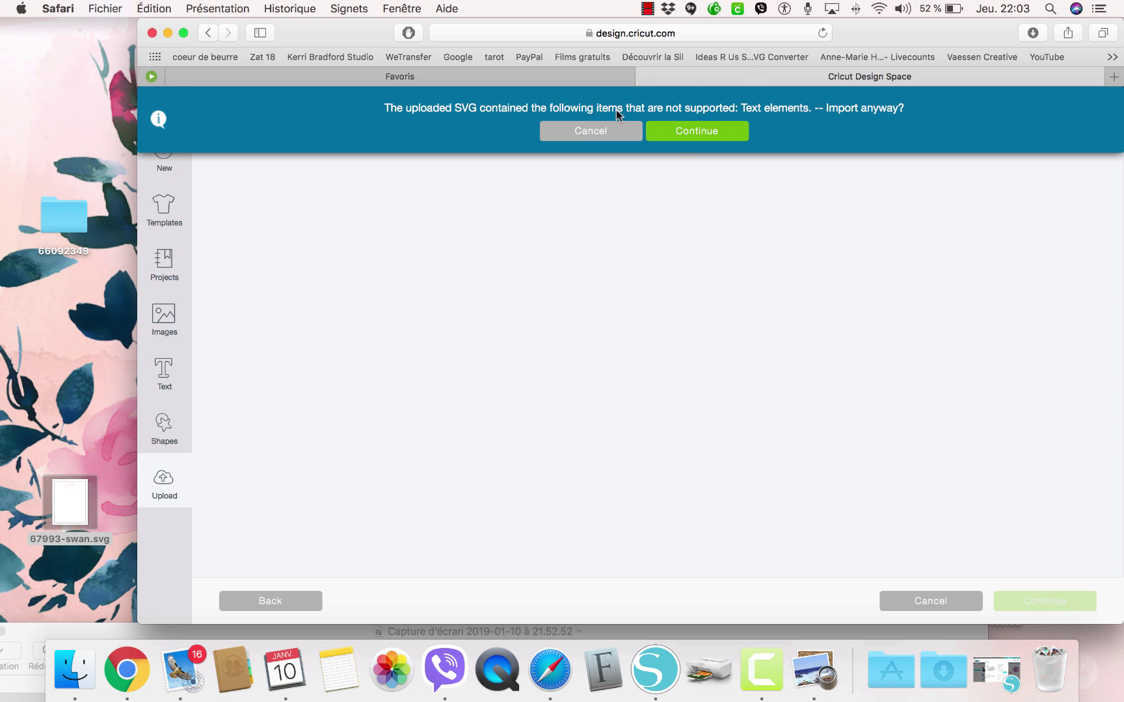
pyautogui.click(677, 133)
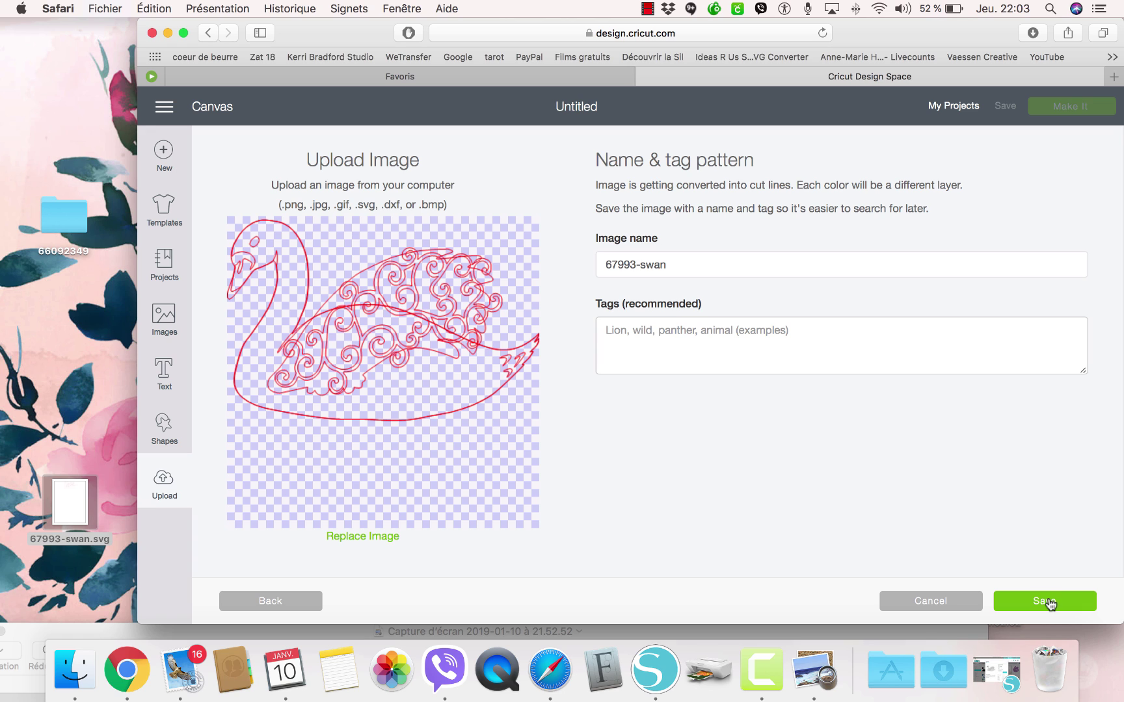
# Step: Name the uploaded image "cygne 10 janvier" and save it
pyautogui.click(671, 265)
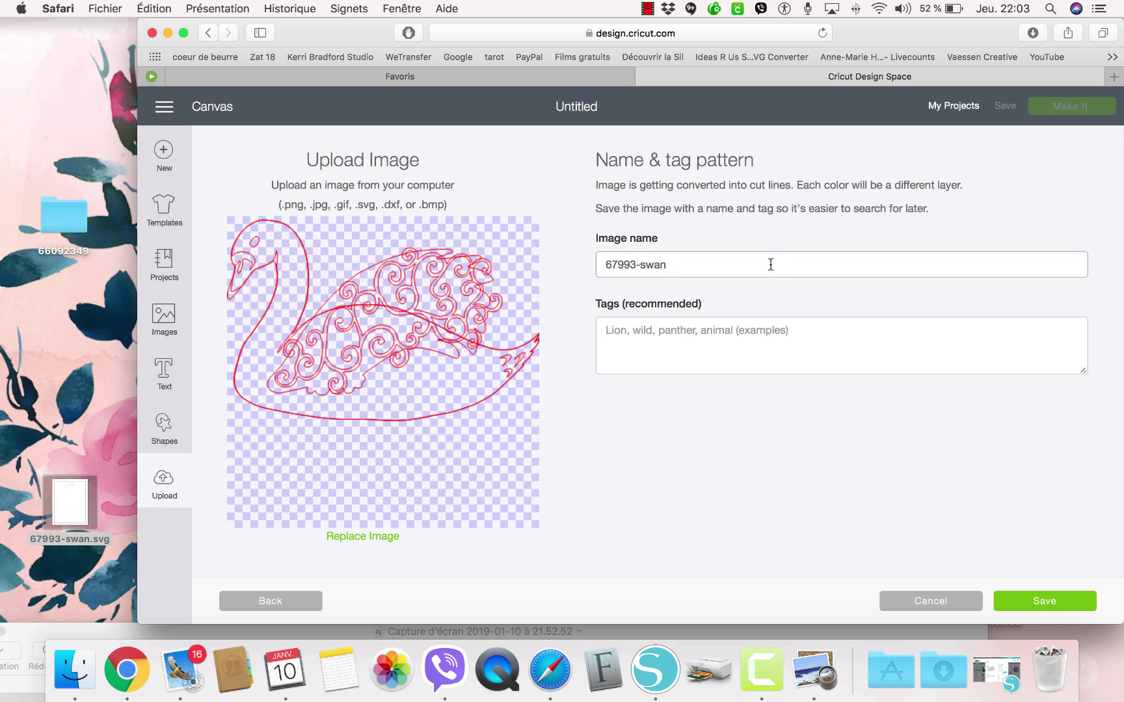
pyautogui.press('BackSpace')
pyautogui.press('BackSpace')
pyautogui.press('BackSpace')
pyautogui.press('BackSpace')
pyautogui.press('BackSpace')
pyautogui.press('BackSpace')
pyautogui.press('BackSpace')
pyautogui.press('BackSpace')
pyautogui.press('BackSpace')
pyautogui.press('BackSpace')
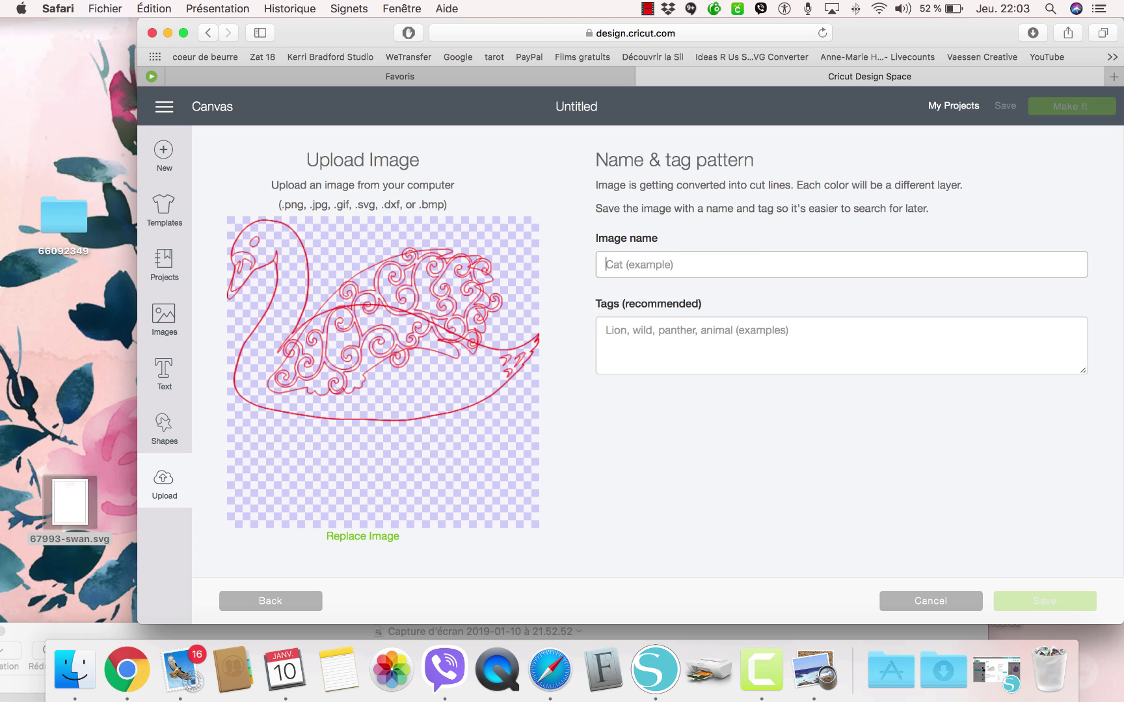
pyautogui.write('cygn')
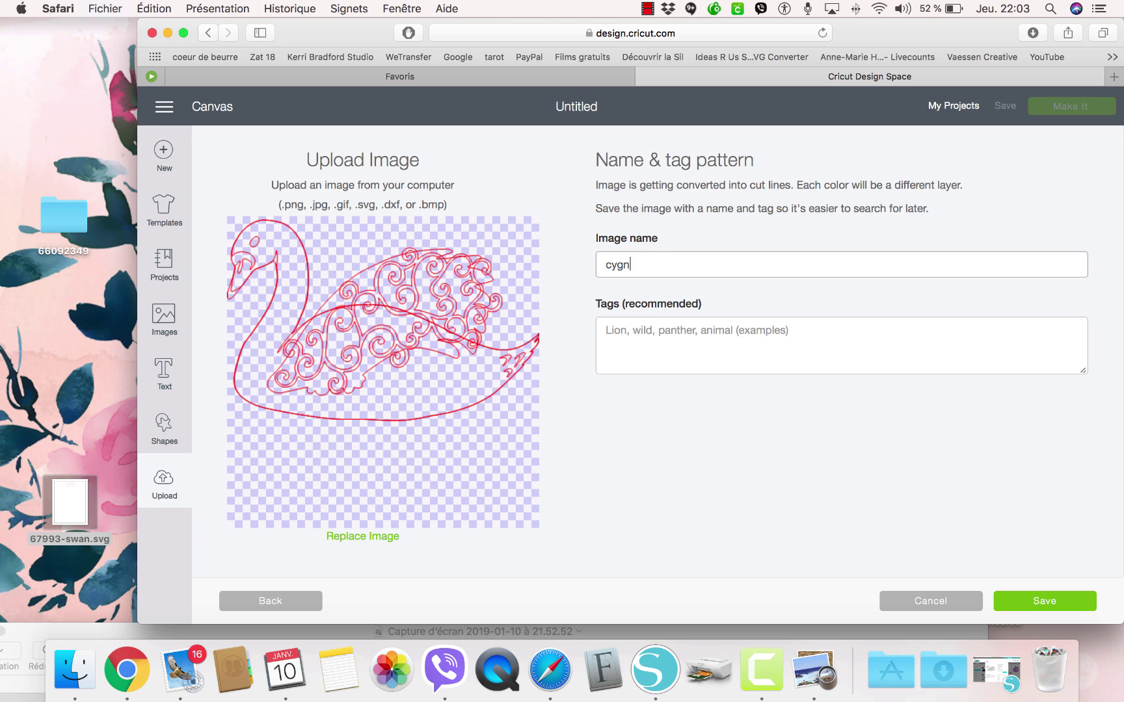
pyautogui.write('e 10 janvier')
pyautogui.click(1068, 599)
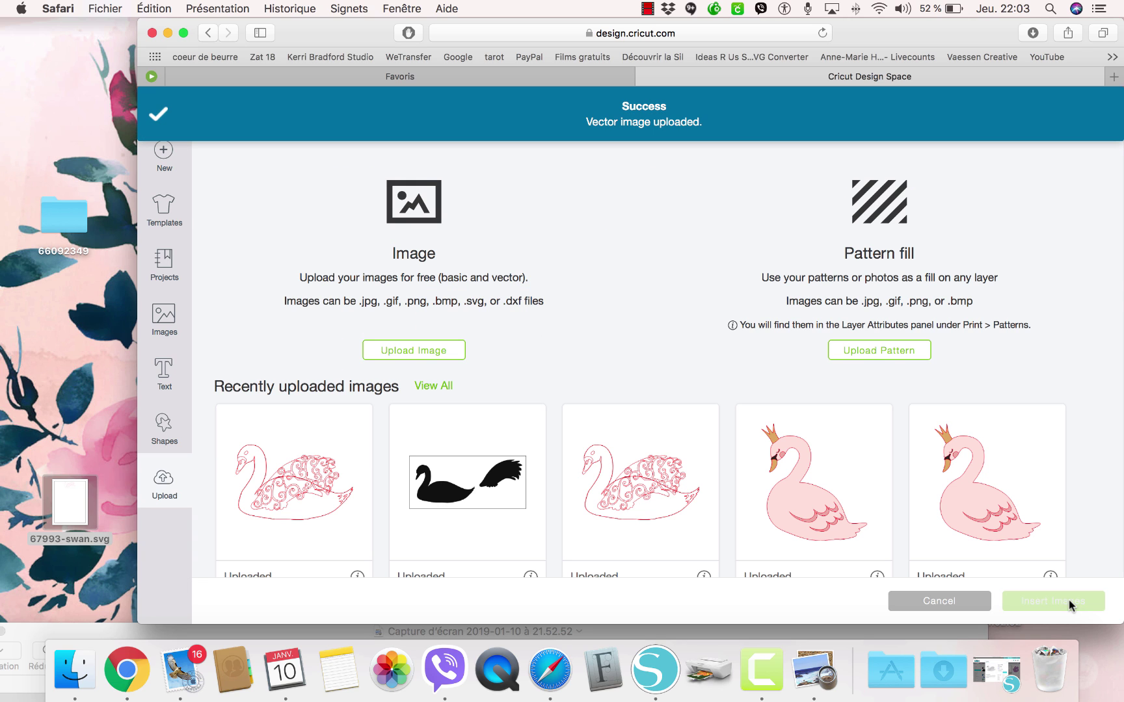
# Step: Insert the newly uploaded swan onto the canvas and hide its filigree wing layer
pyautogui.click(270, 513)
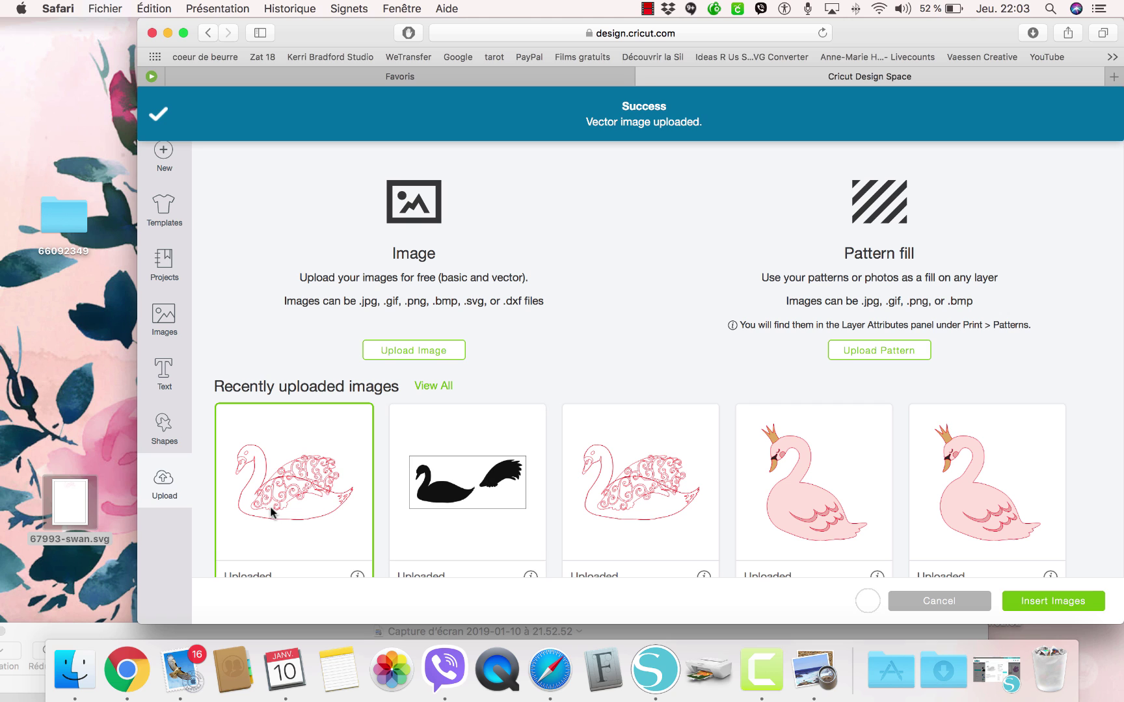
pyautogui.click(1057, 601)
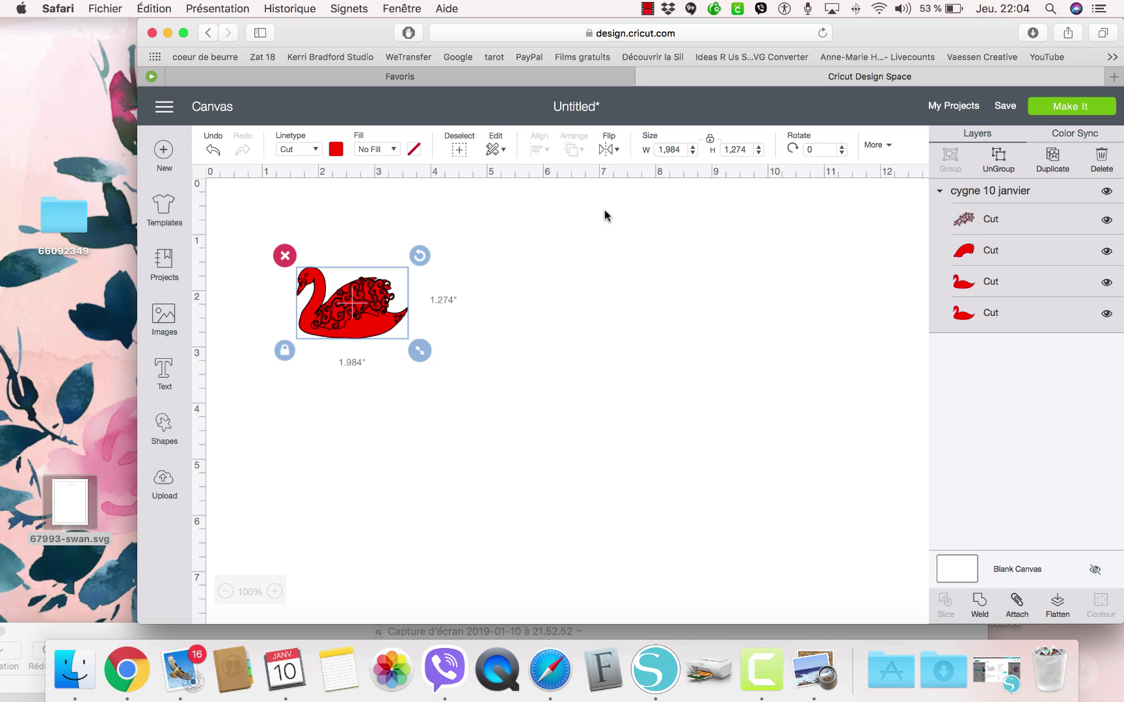
pyautogui.click(1107, 221)
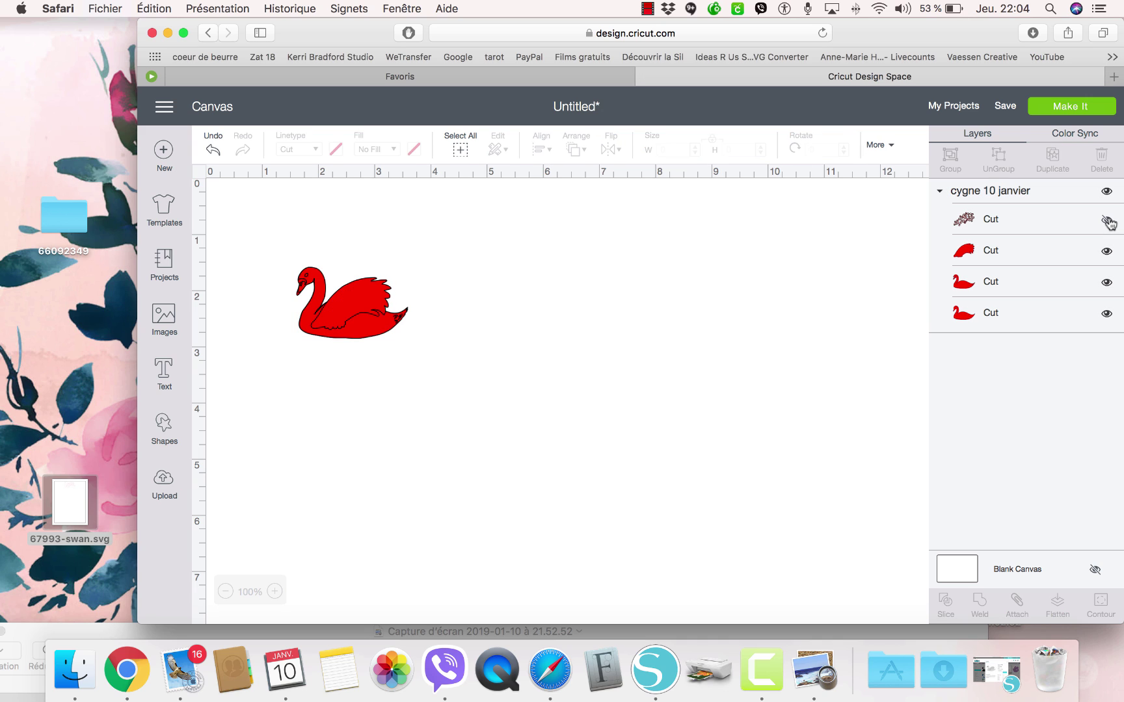
# Step: Ungroup the swan and move the wing and the detailed swan body away from the plain silhouette
pyautogui.click(350, 314)
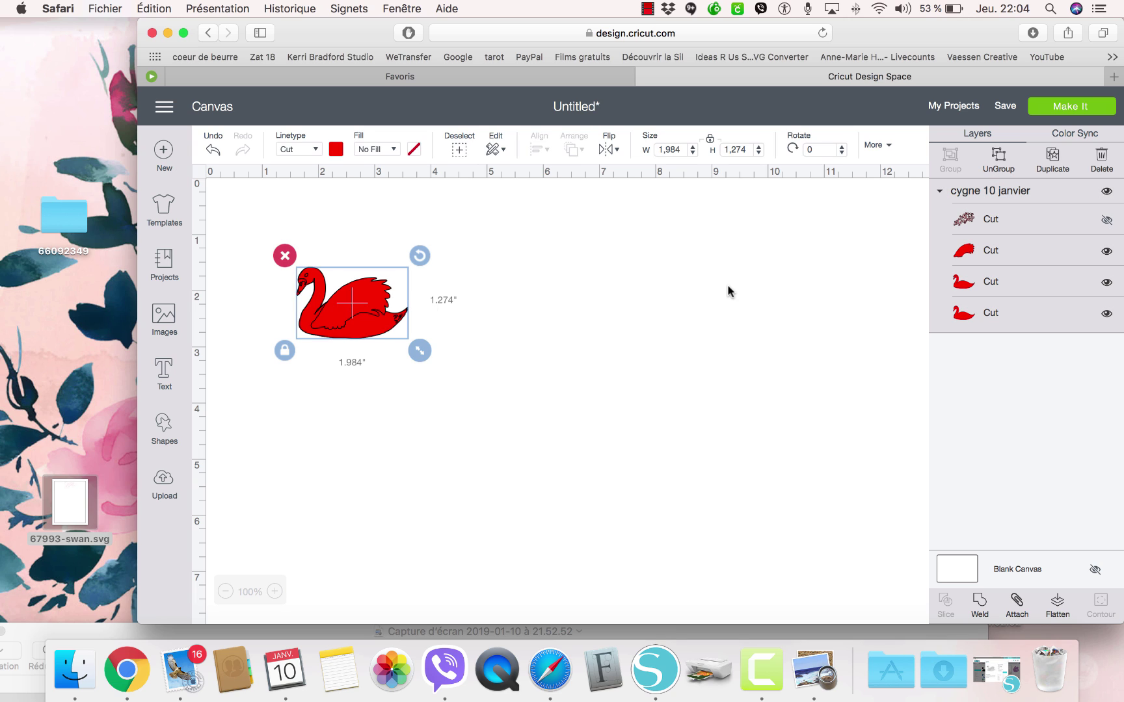
pyautogui.click(991, 158)
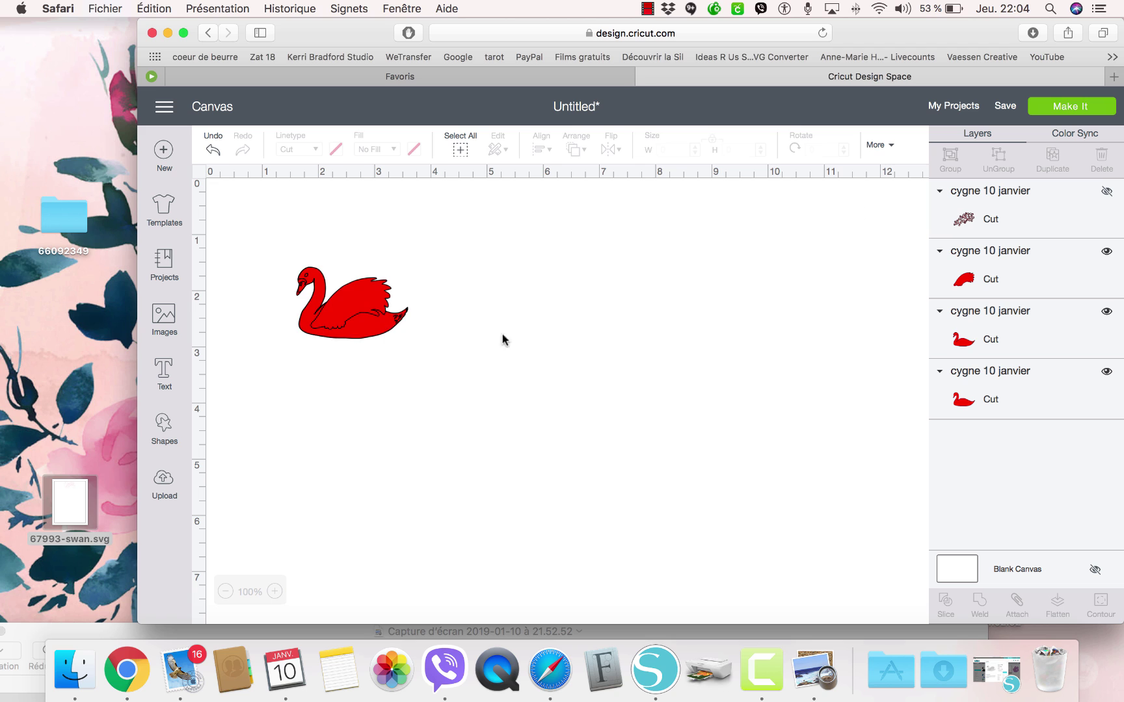
pyautogui.moveTo(338, 295); pyautogui.dragTo(565, 256)
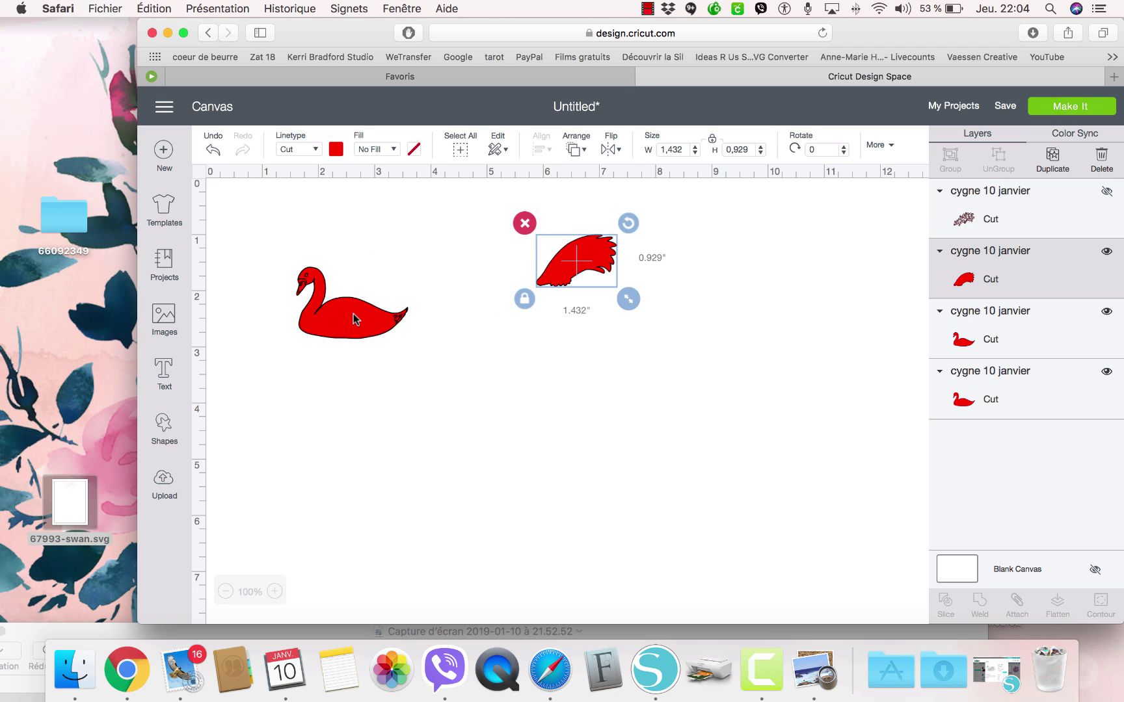
pyautogui.moveTo(353, 314); pyautogui.dragTo(632, 385)
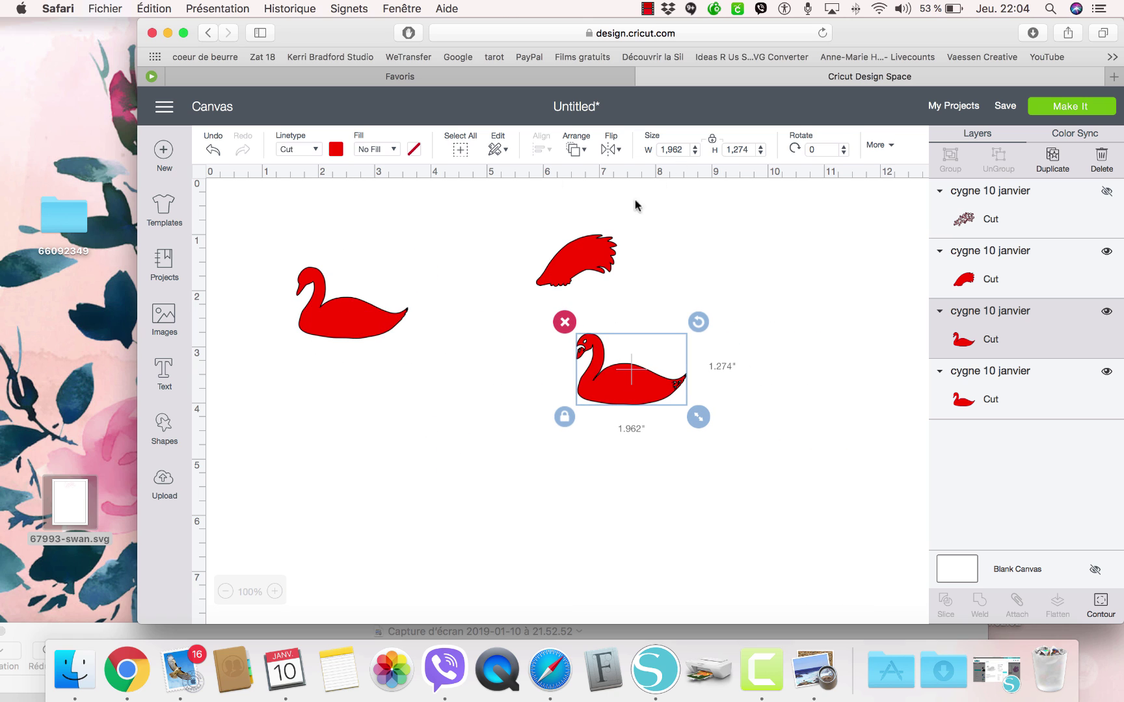
# Step: Change the wing's material color to light gray
pyautogui.click(557, 296)
pyautogui.click(579, 263)
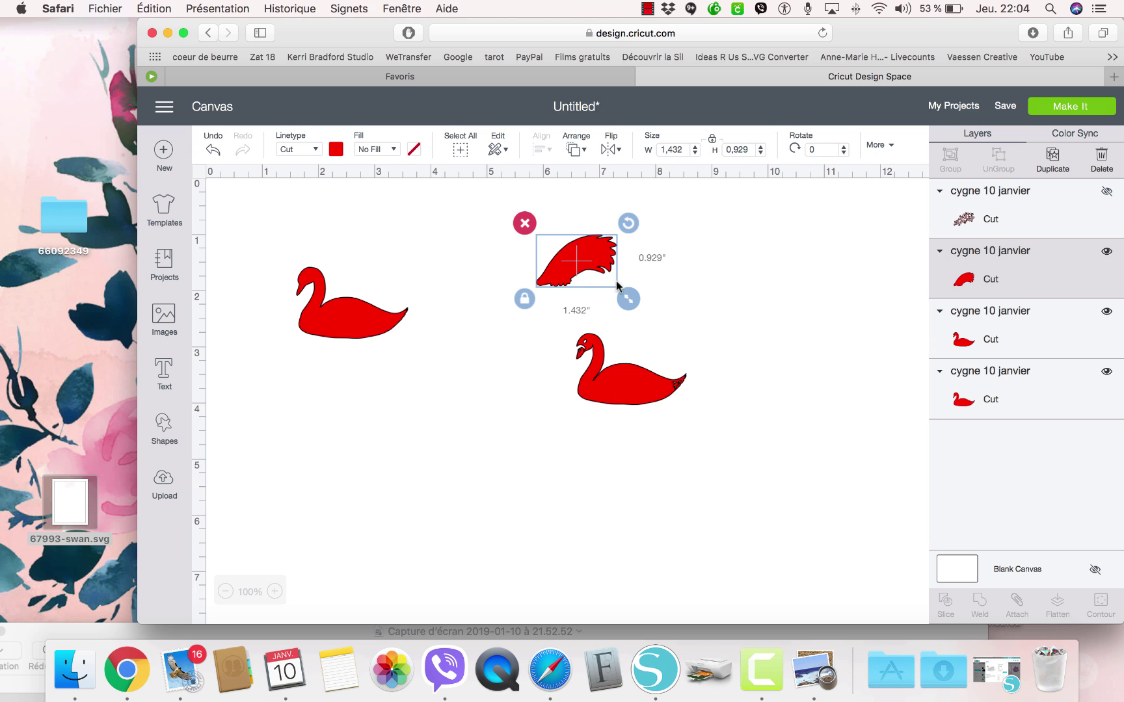
pyautogui.click(338, 147)
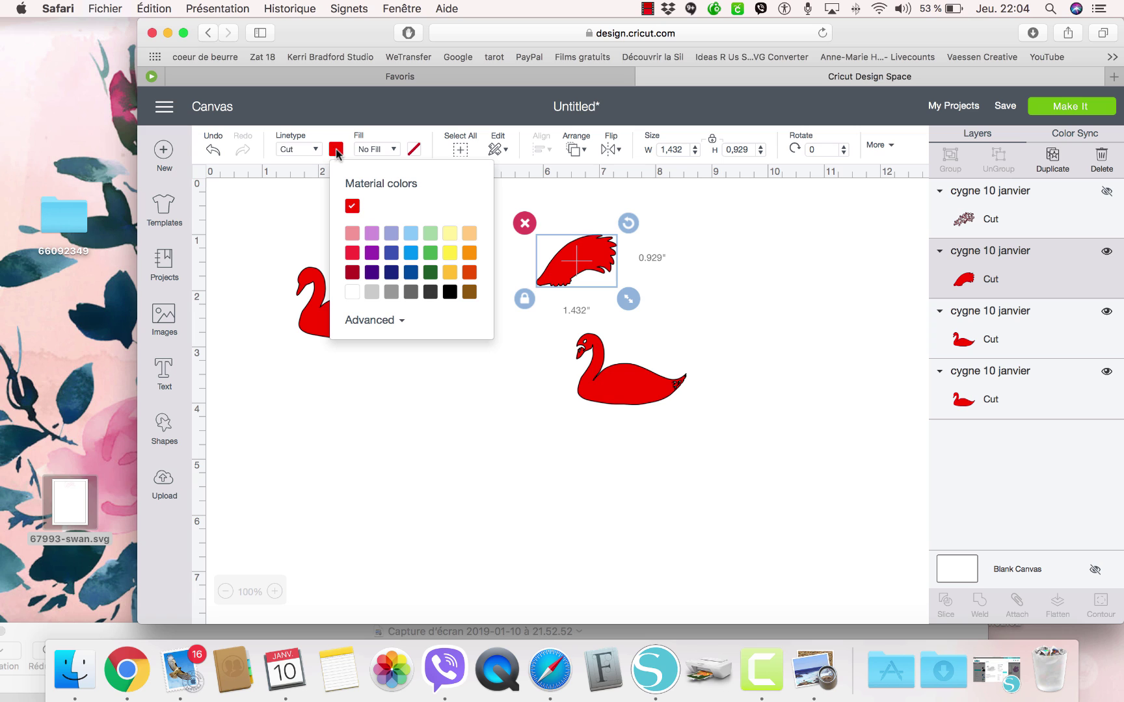
pyautogui.click(372, 294)
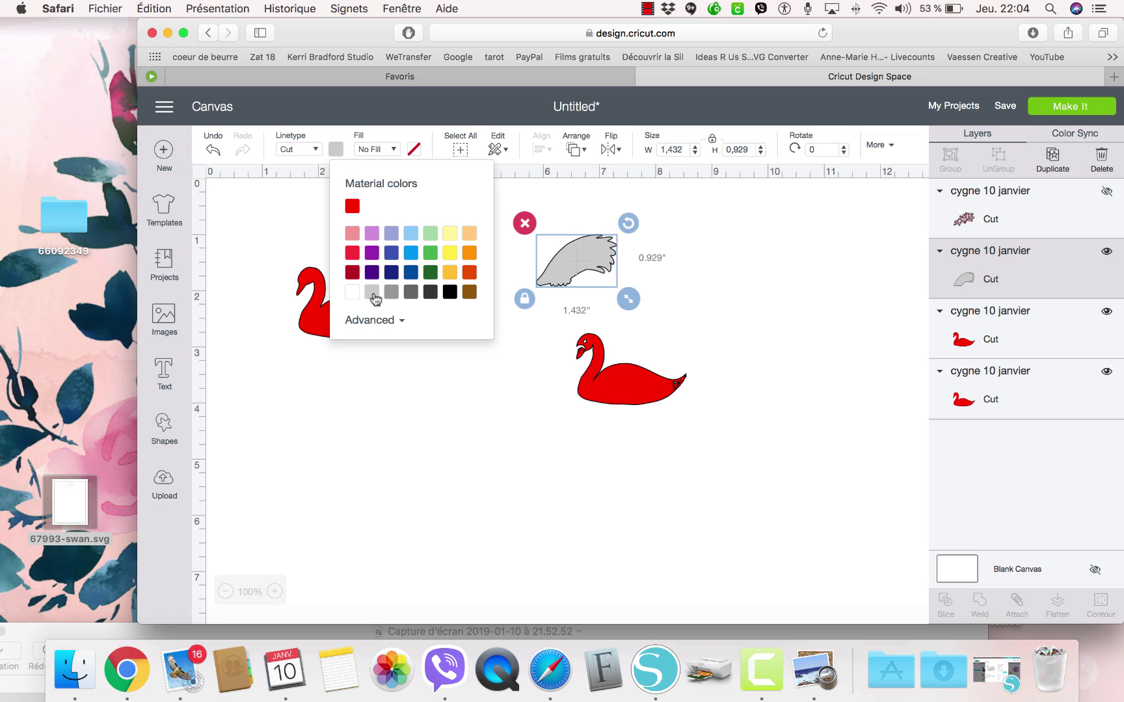
pyautogui.click(364, 351)
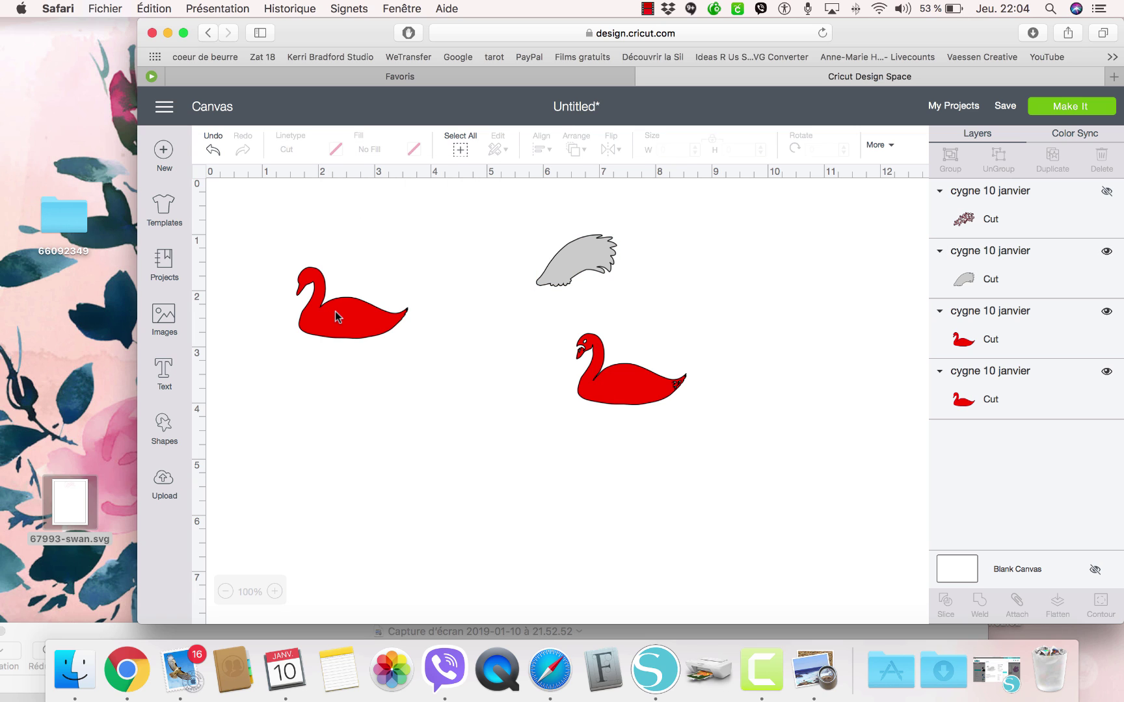
# Step: Change the plain swan silhouette's material color to purple
pyautogui.click(334, 311)
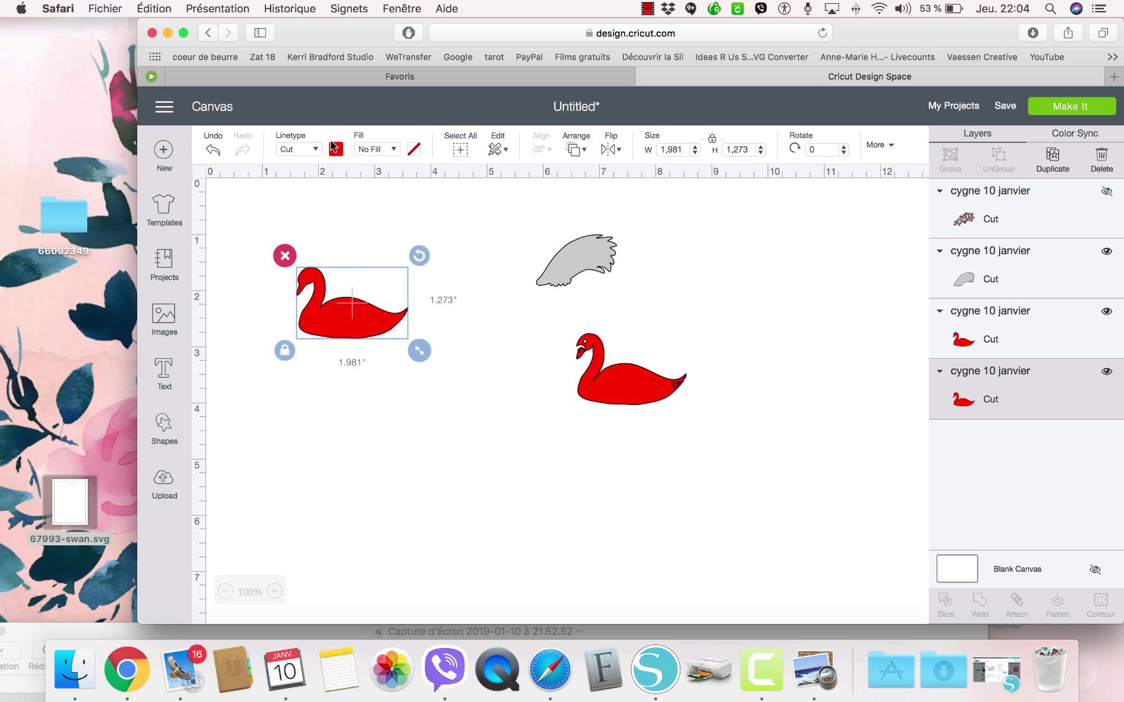
pyautogui.click(334, 149)
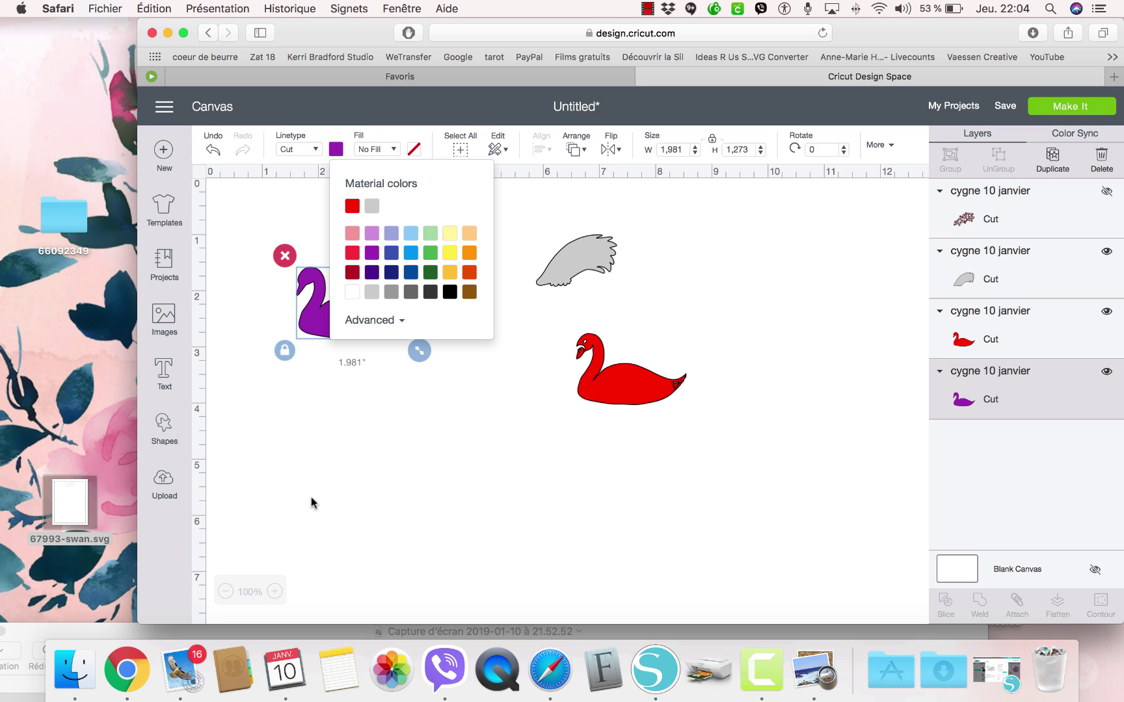
pyautogui.click(311, 517)
# Step: Change the detailed swan body's material color to light pink
pyautogui.click(603, 389)
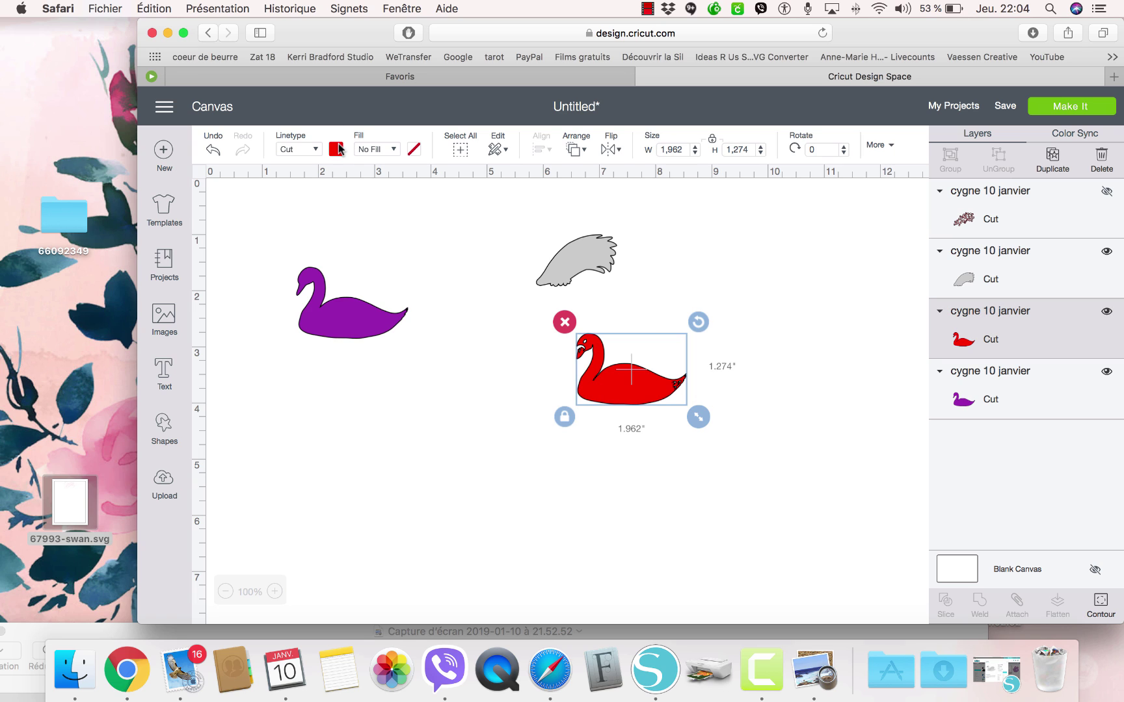
pyautogui.click(336, 150)
pyautogui.click(352, 233)
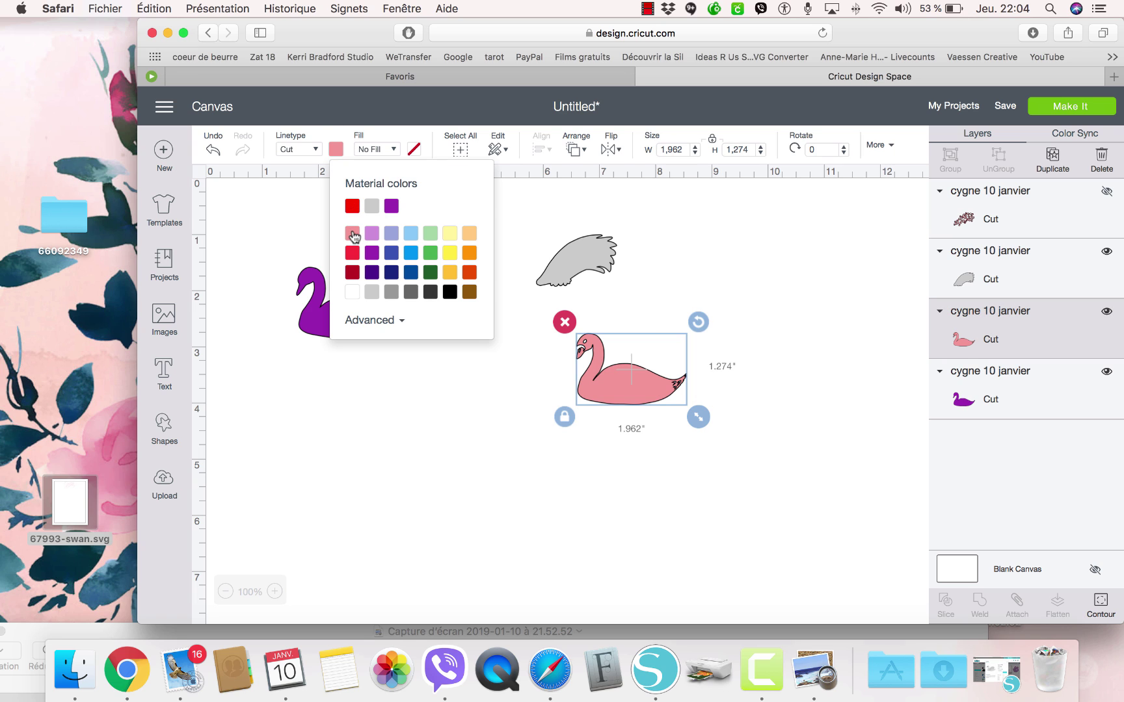
pyautogui.click(265, 220)
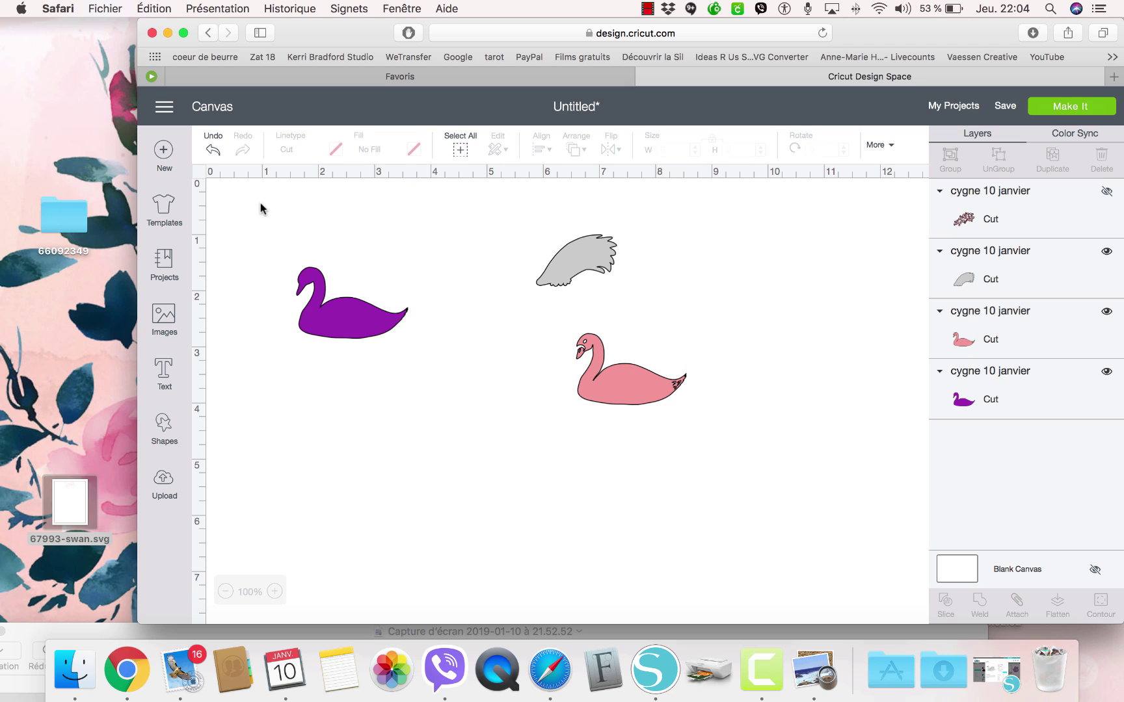
# Step: Enlarge the wing and both swan bodies together, proportionally, to about 8.94 by 3.91 inches overall
pyautogui.moveTo(260, 207); pyautogui.dragTo(775, 536)
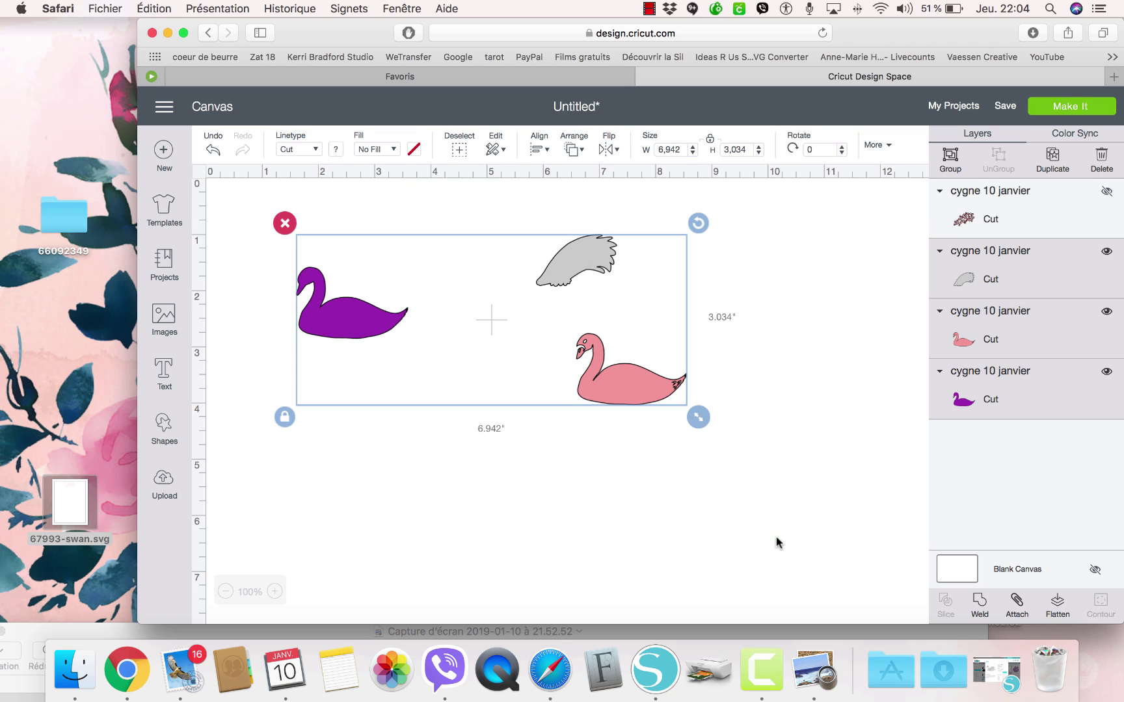
pyautogui.moveTo(693, 419); pyautogui.dragTo(810, 466)
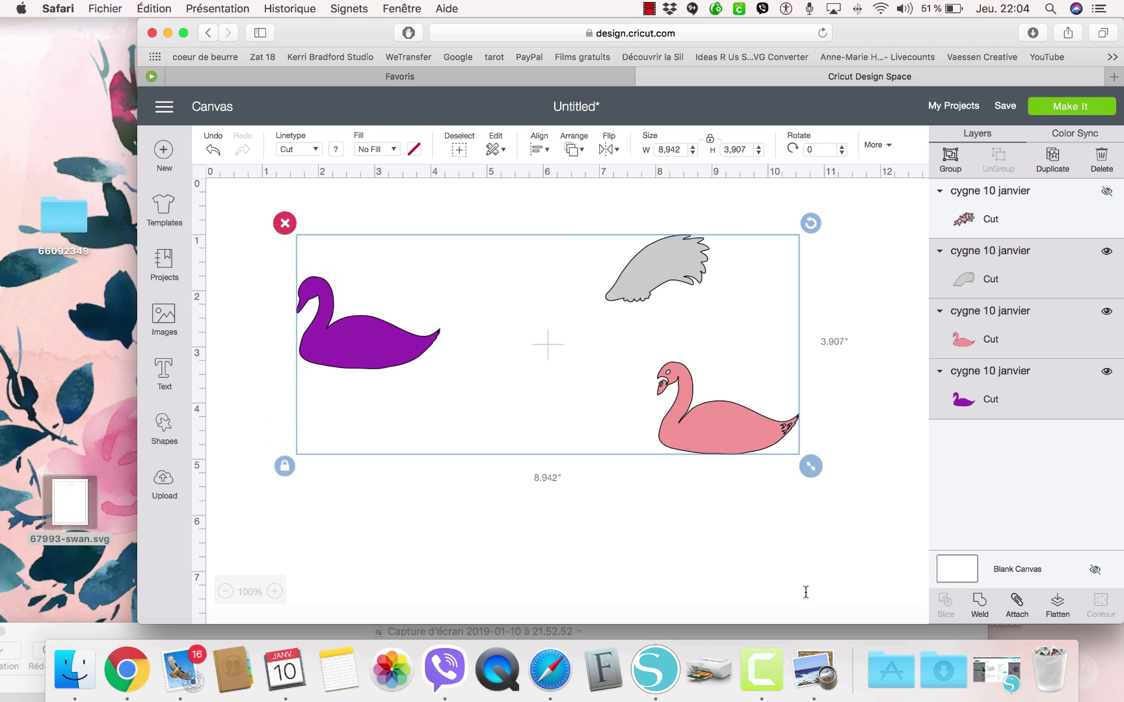
pyautogui.click(733, 512)
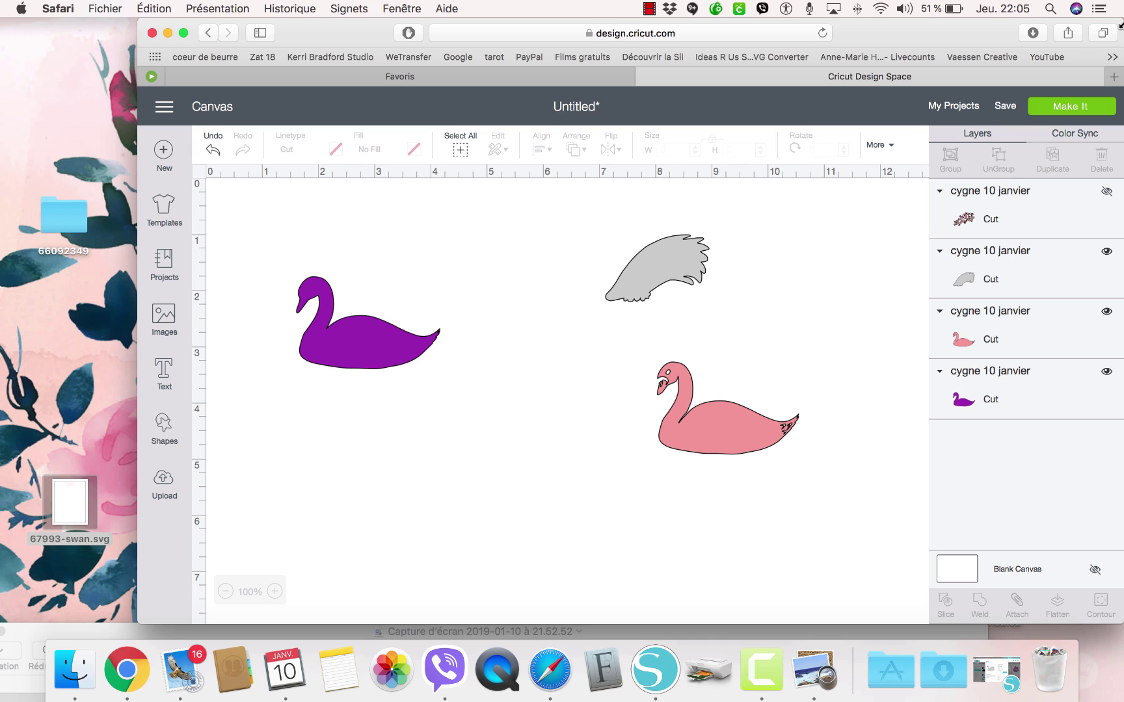
# Step: Send the project to mat preparation, apply 4 project copies, and check the layouts of the pink and purple mats
pyautogui.click(1080, 106)
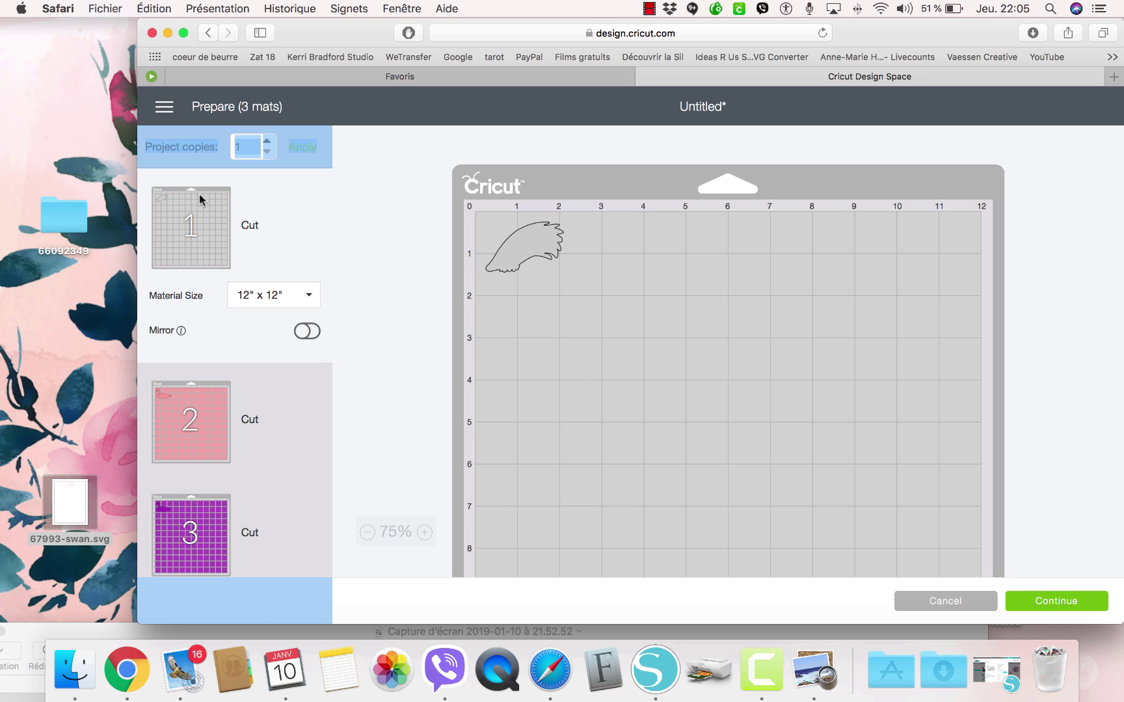
pyautogui.click(342, 181)
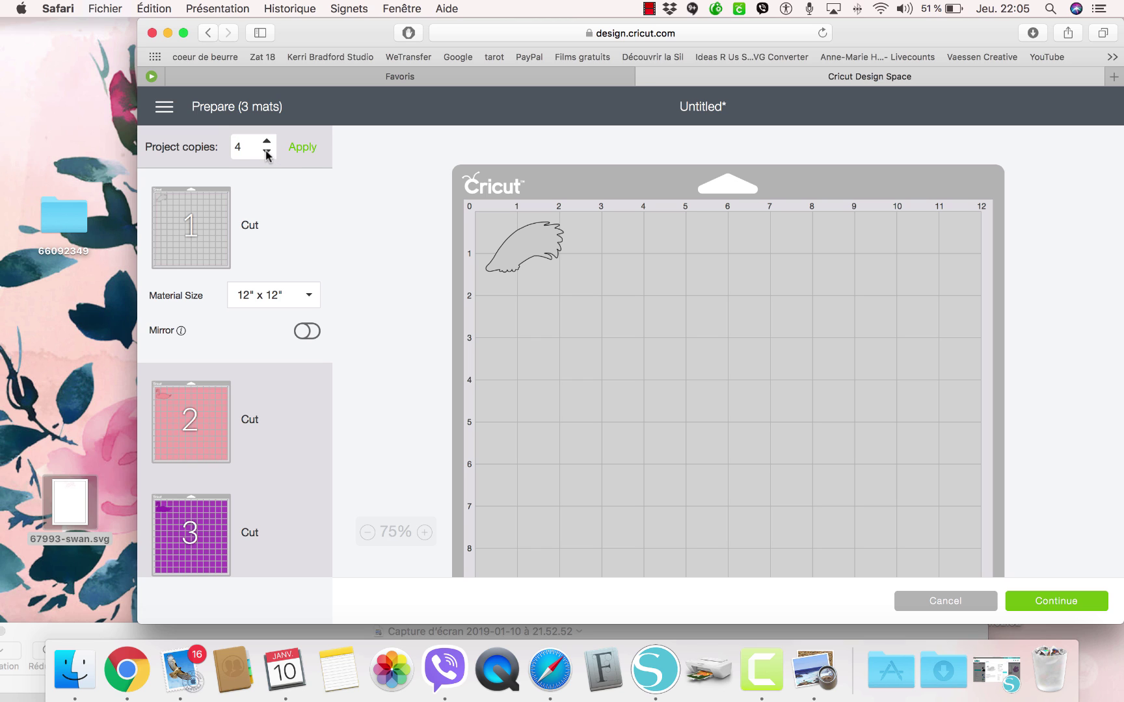
pyautogui.click(301, 150)
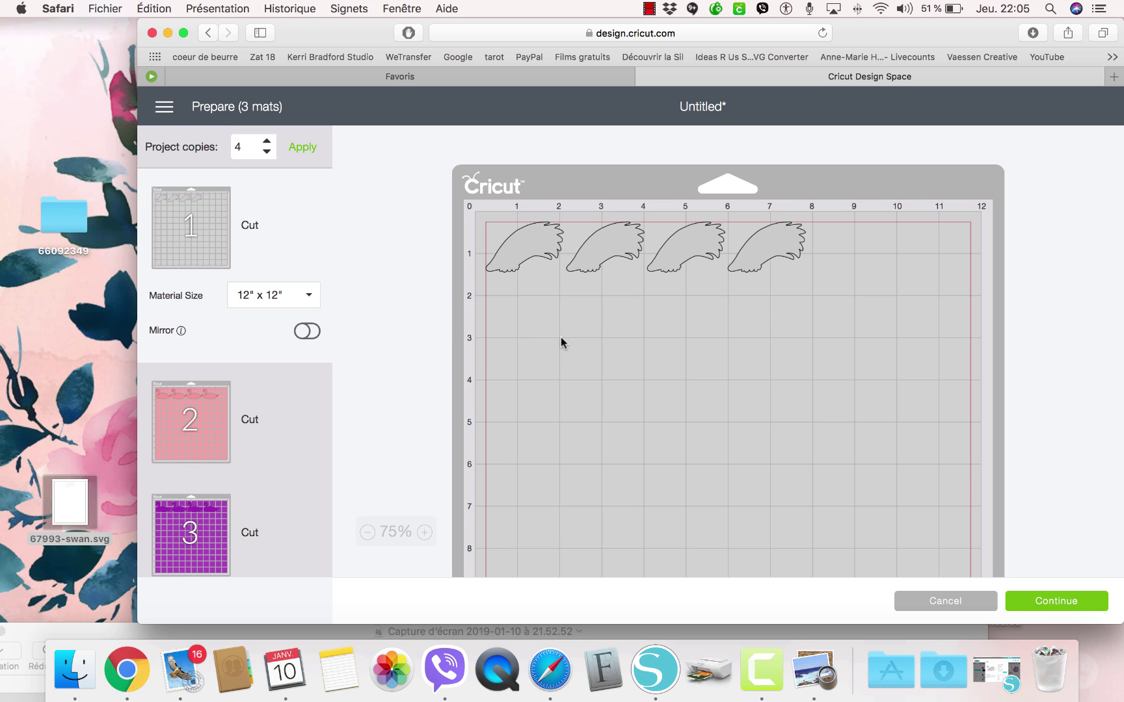
pyautogui.click(205, 434)
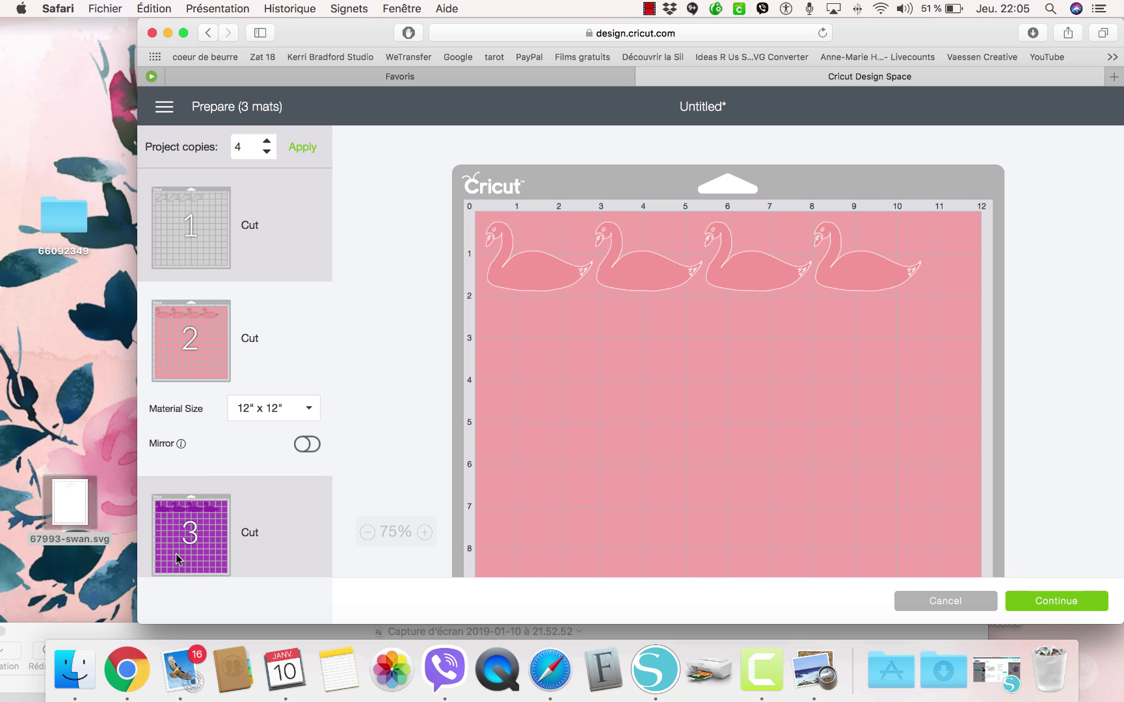
pyautogui.click(213, 535)
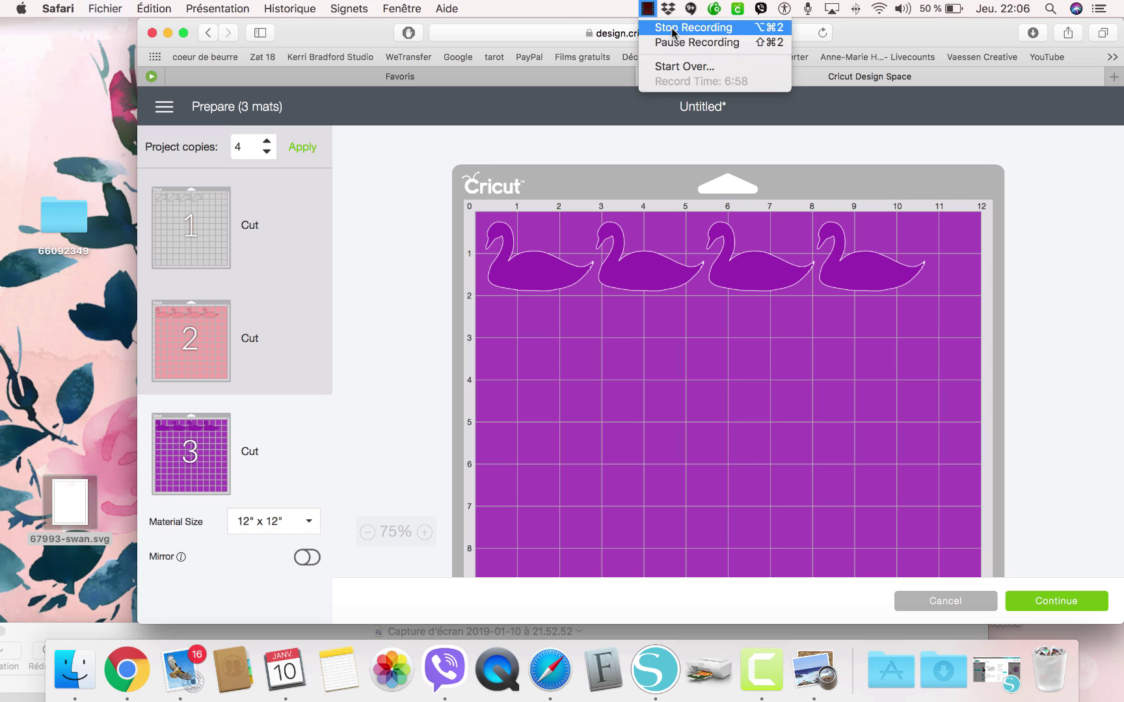
pyautogui.click(673, 31)
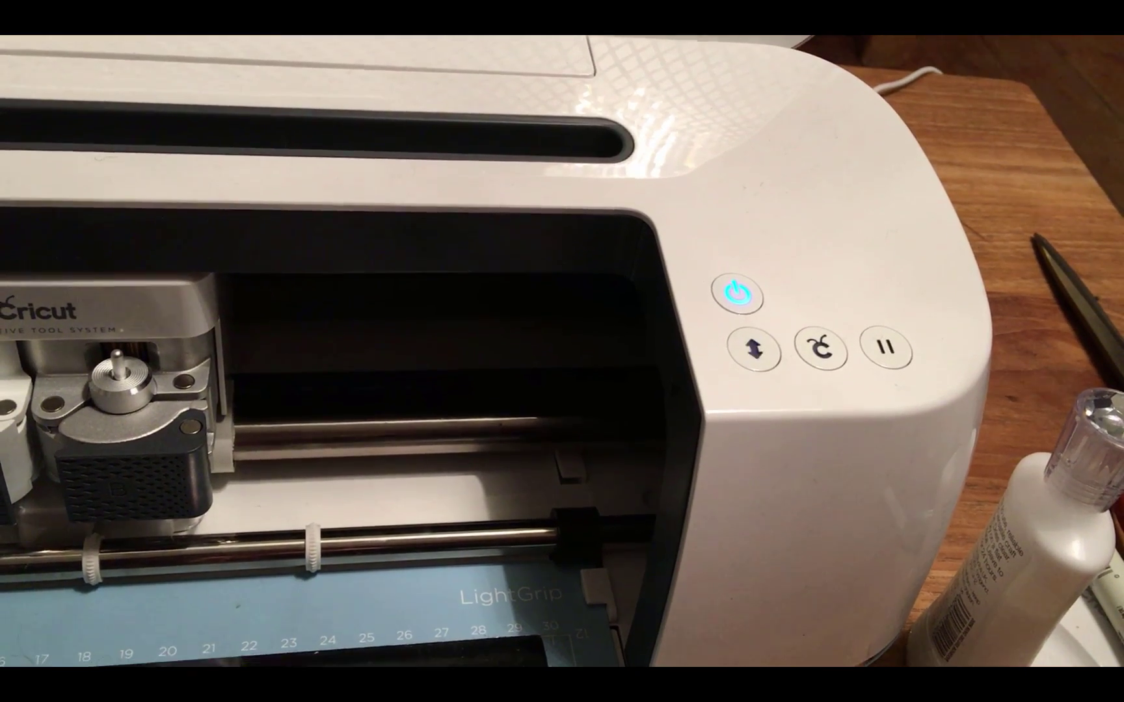